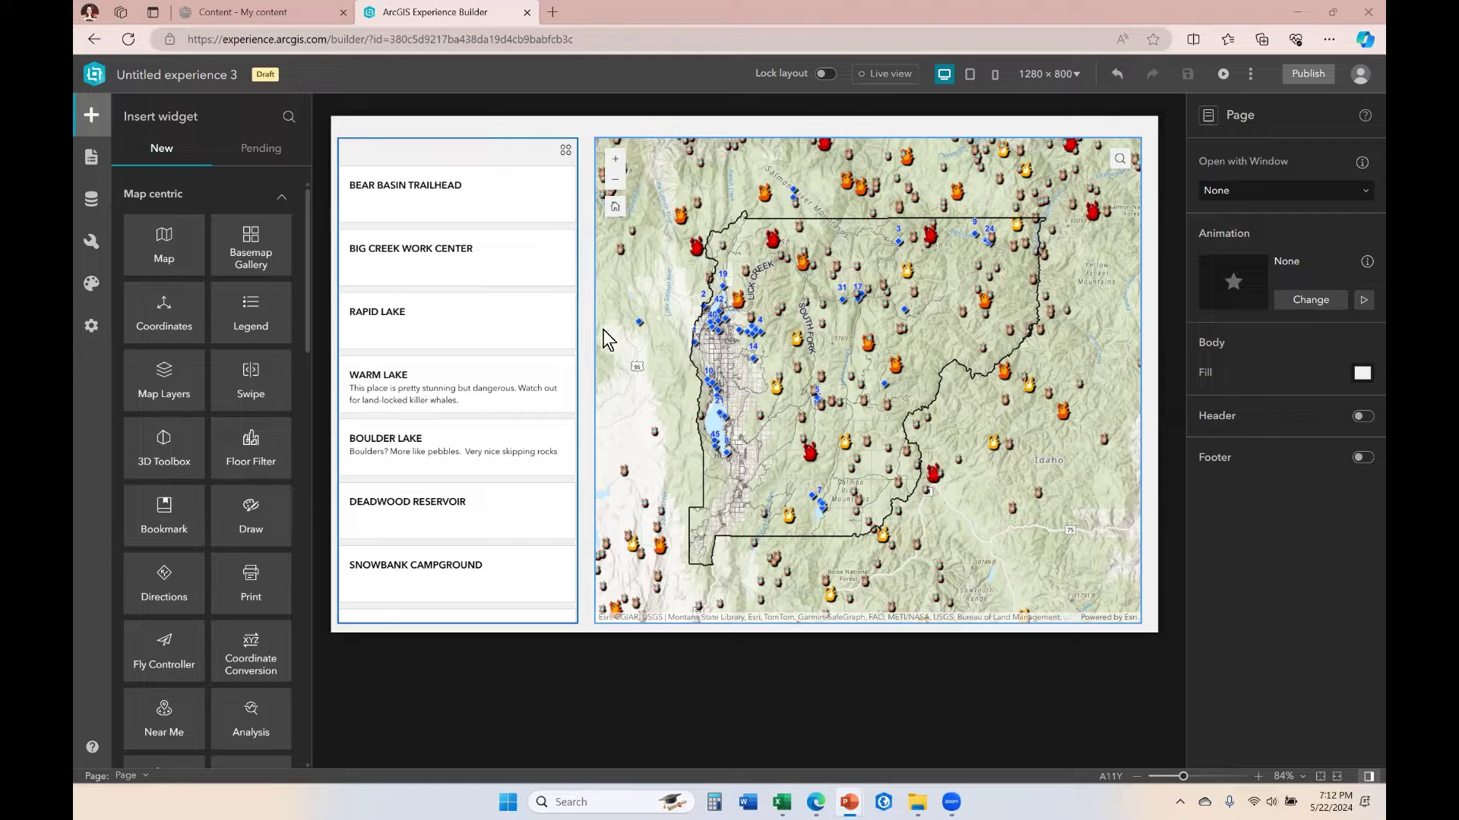
- Select the List widget, then the Map widget to show its Points of Interest ExB settings
click(499, 160)
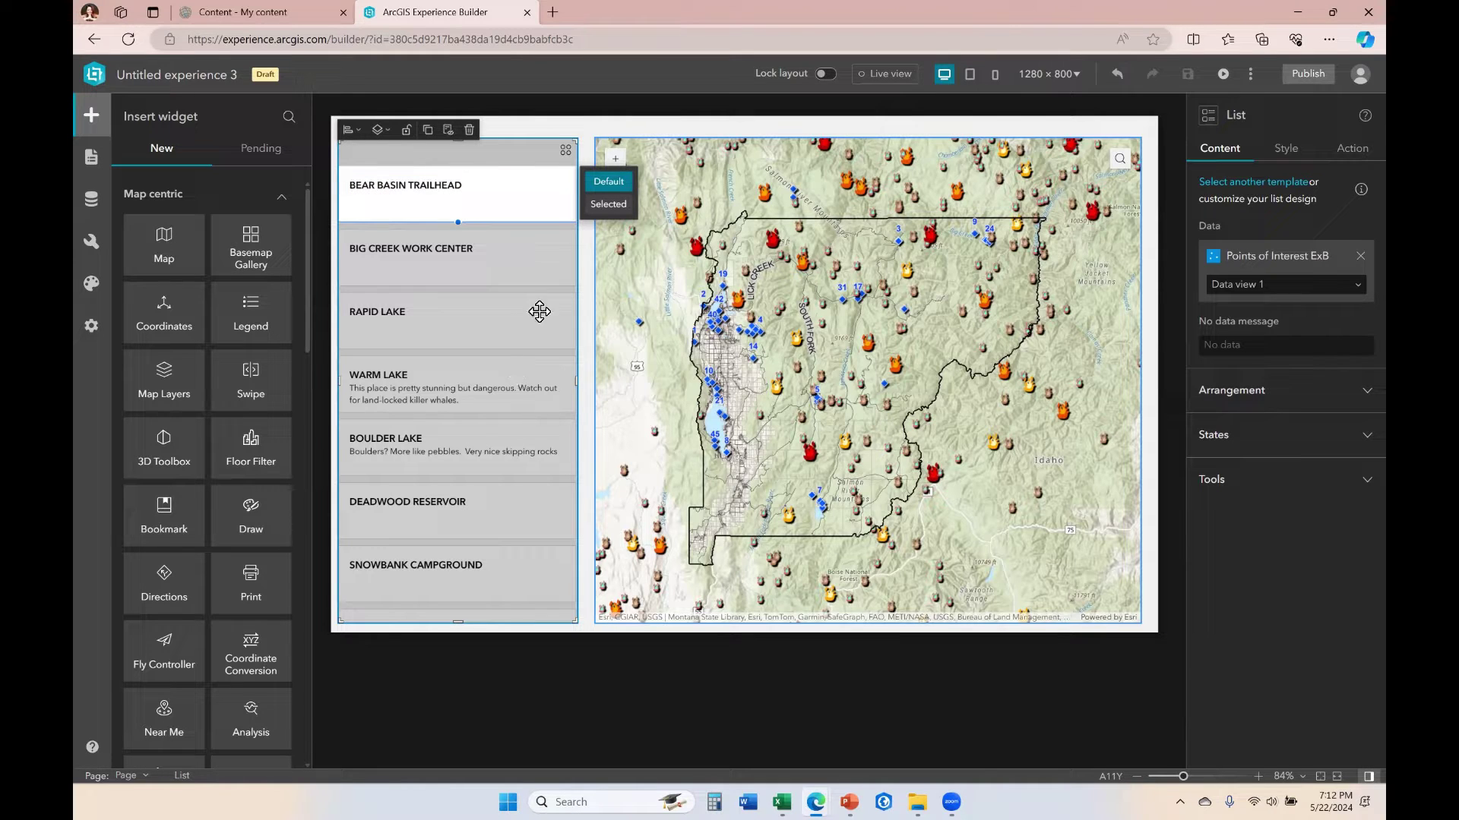
click(585, 329)
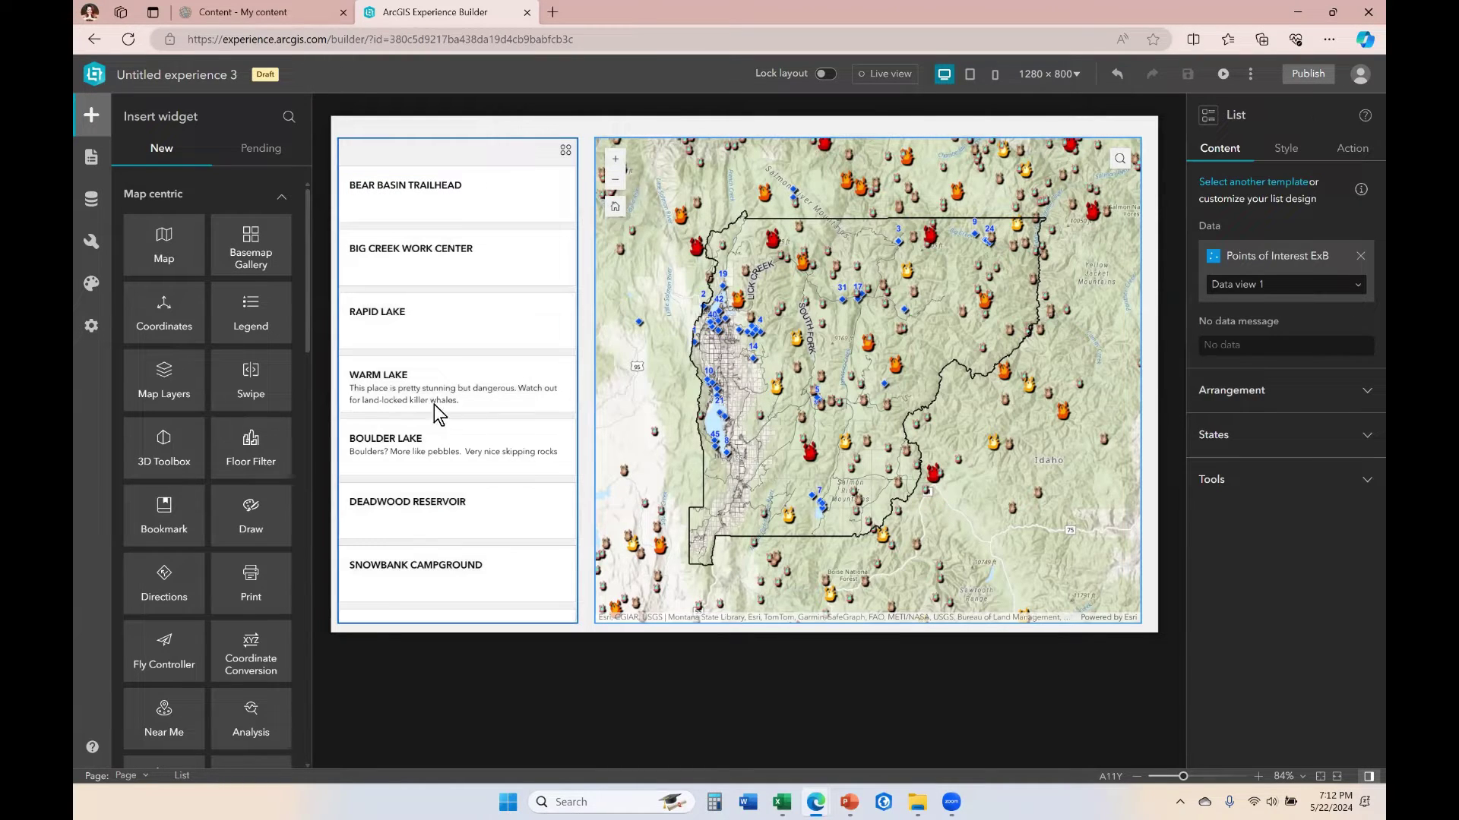
key(Escape)
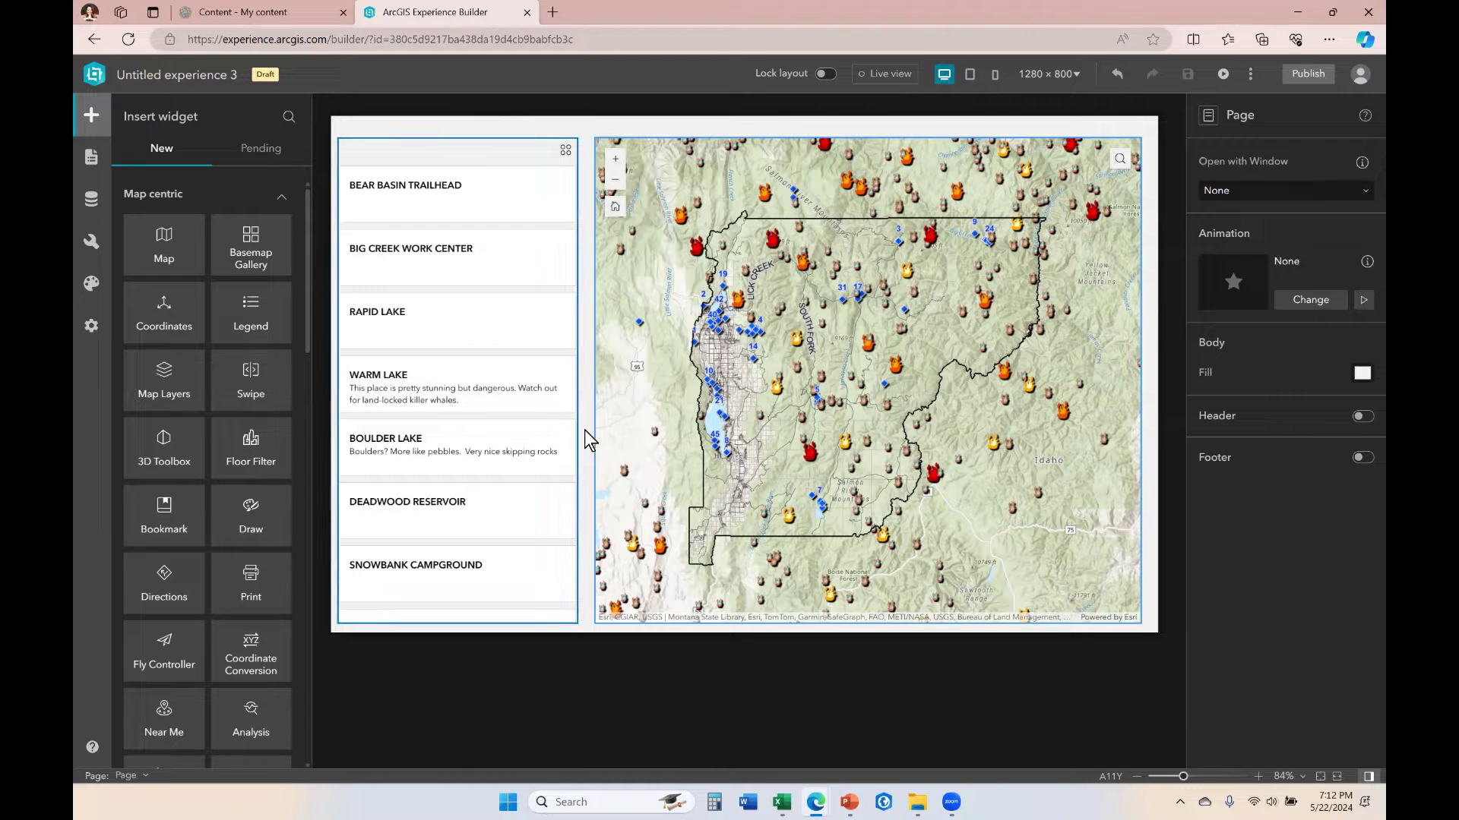
click(829, 180)
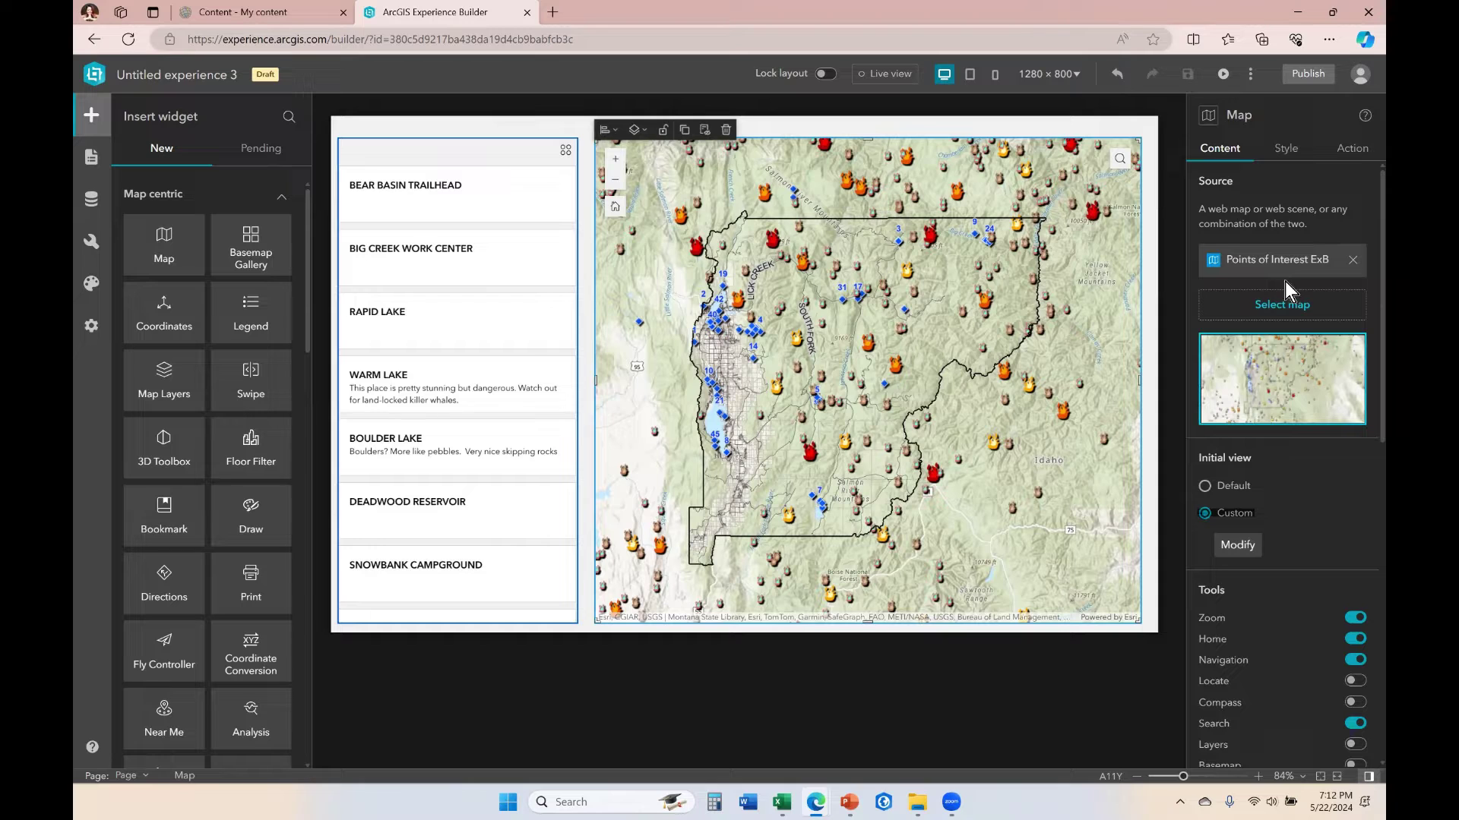
click(447, 152)
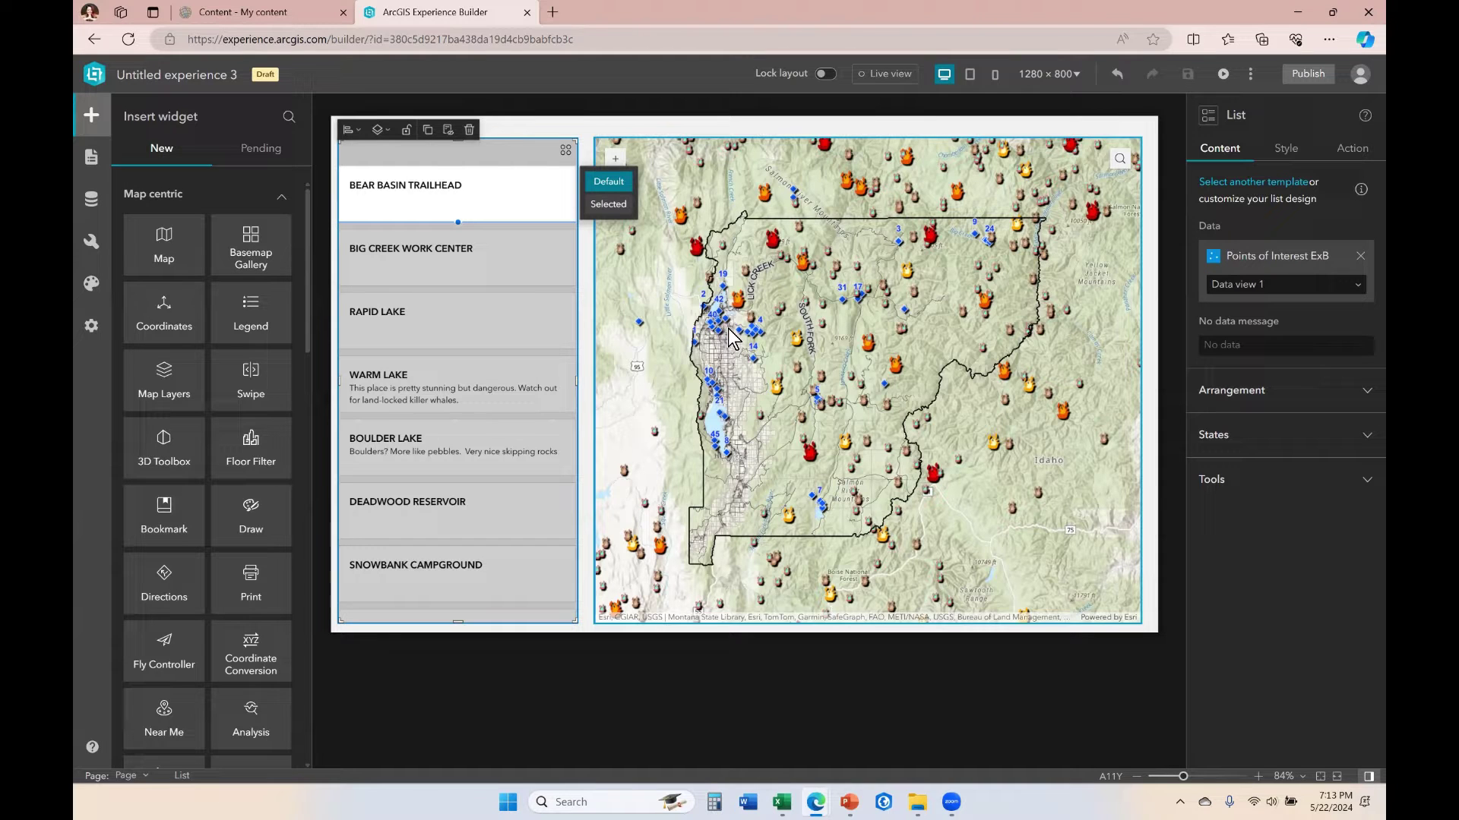
click(704, 222)
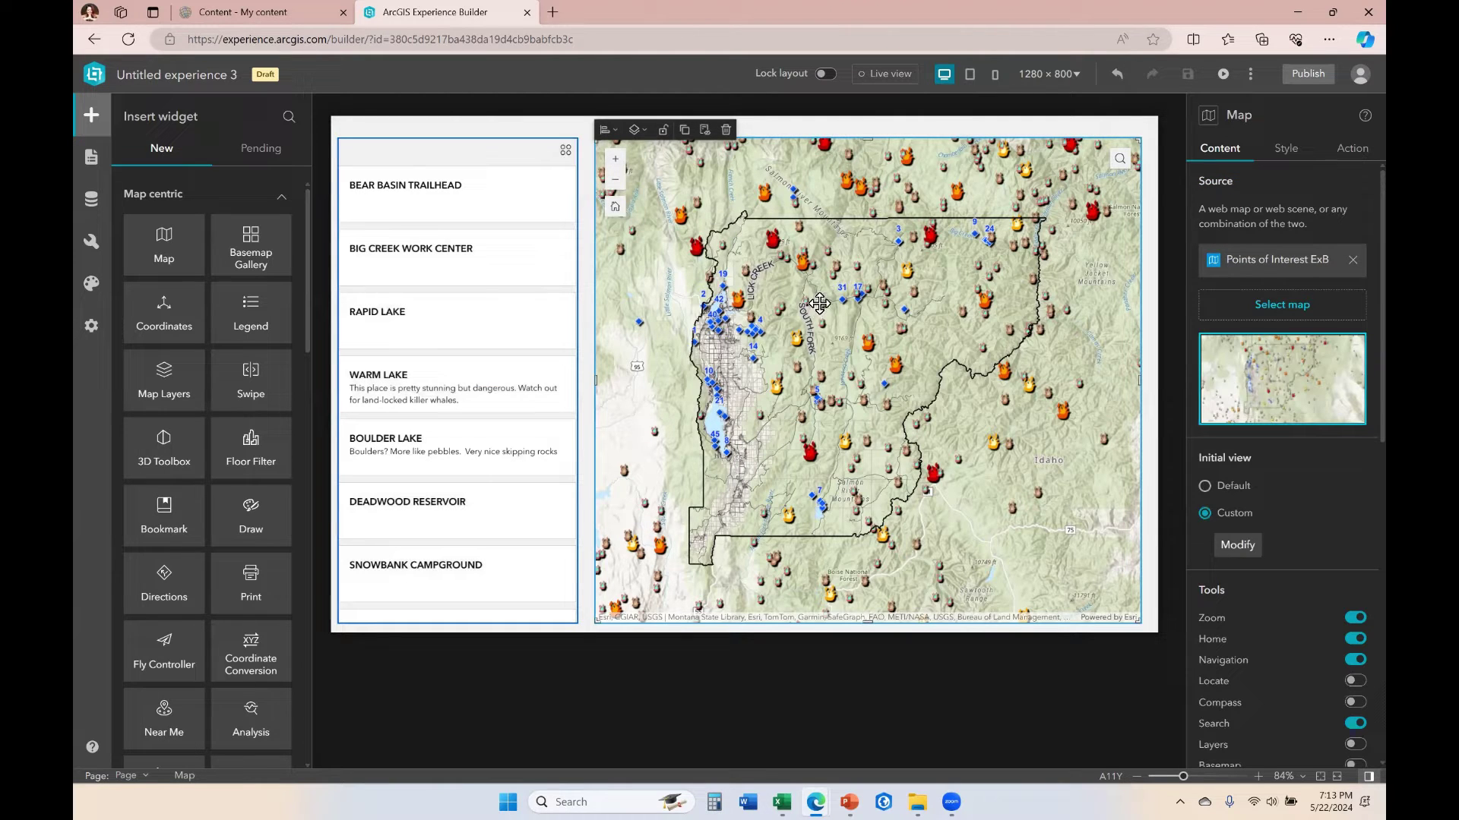
- Add a map Extent changes trigger filtering Points of Interest ExB records by current extent, then save
click(1352, 150)
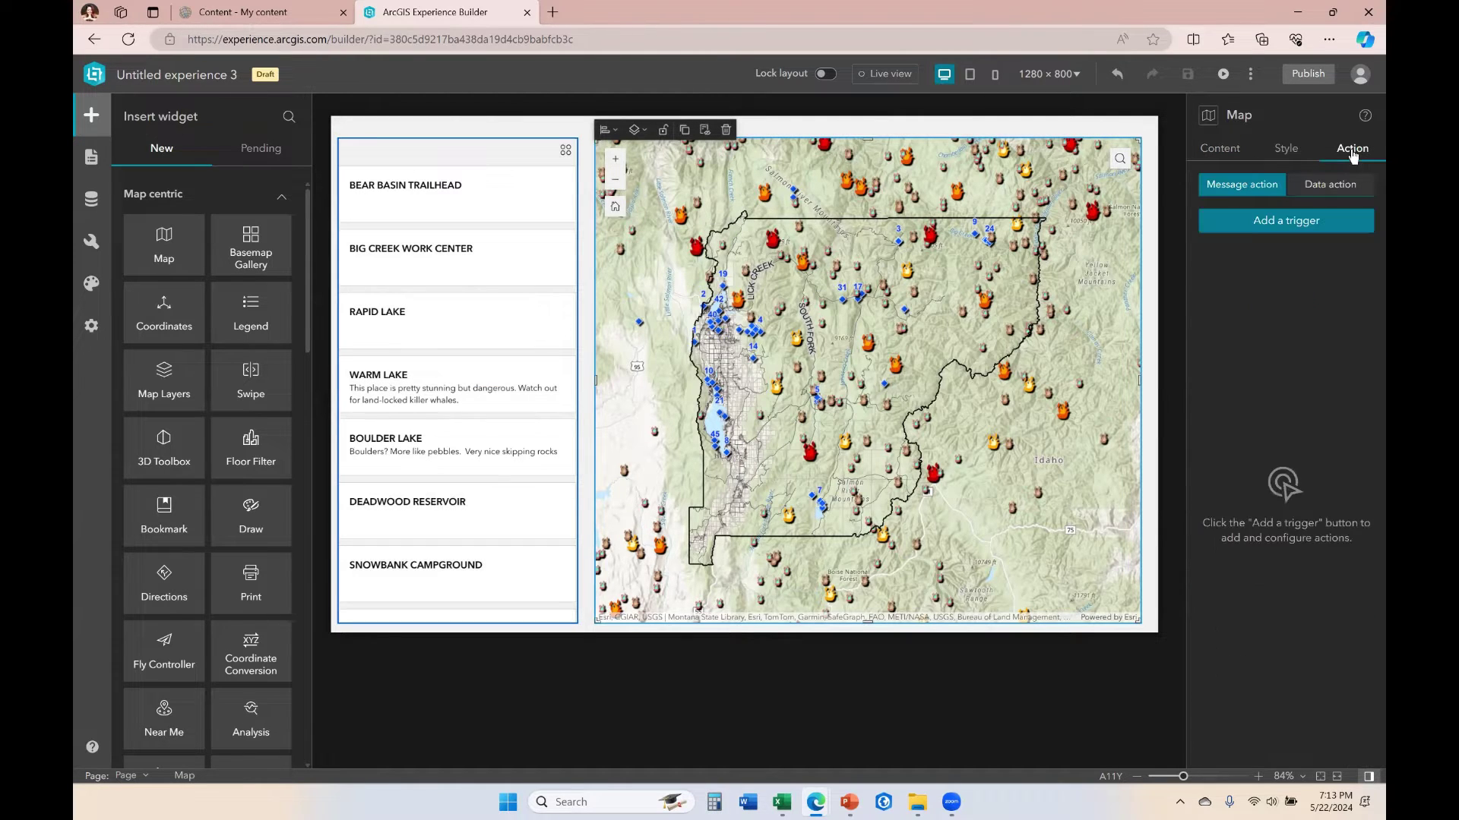
click(1290, 221)
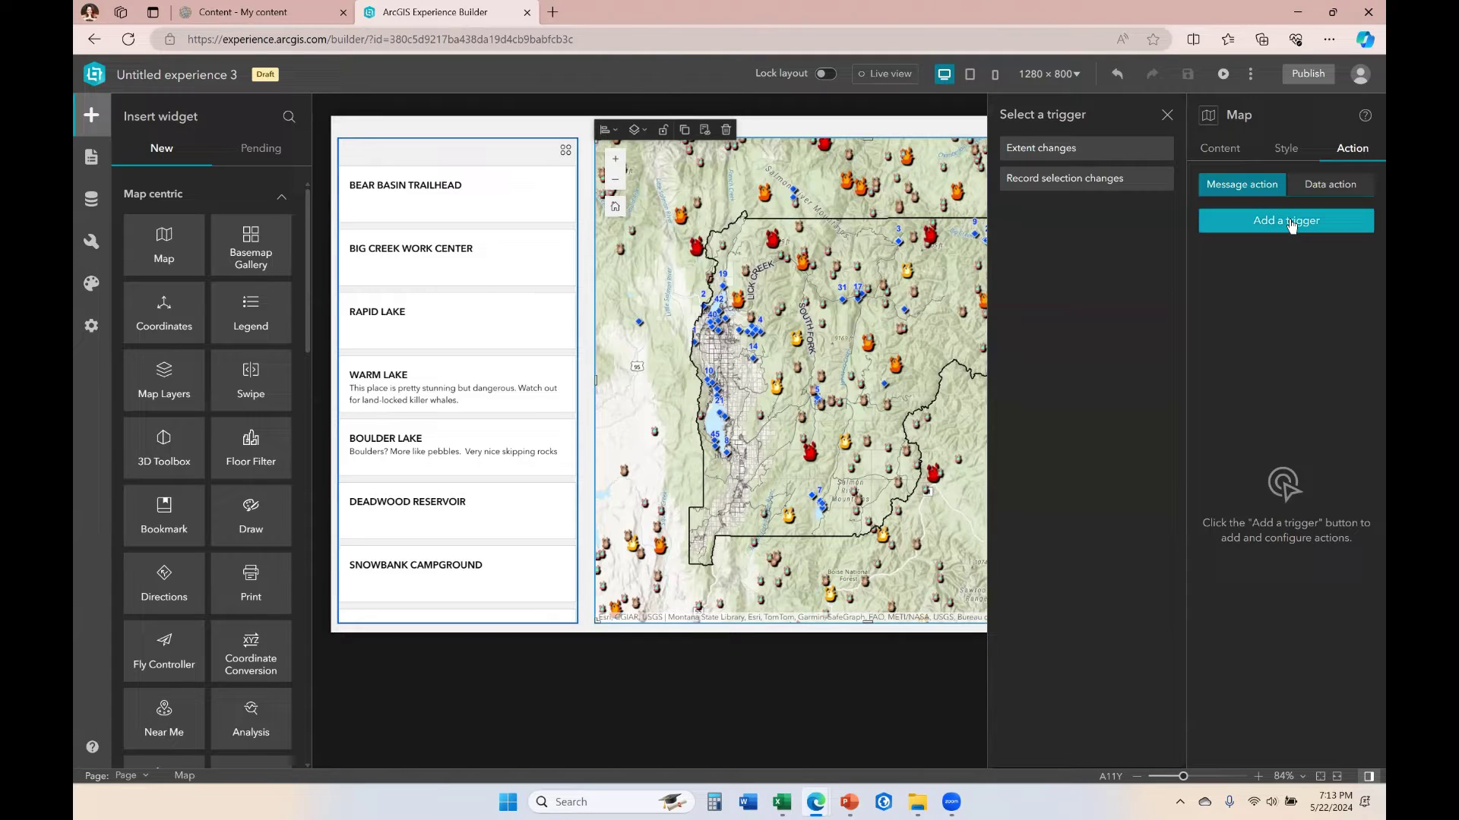
click(1101, 149)
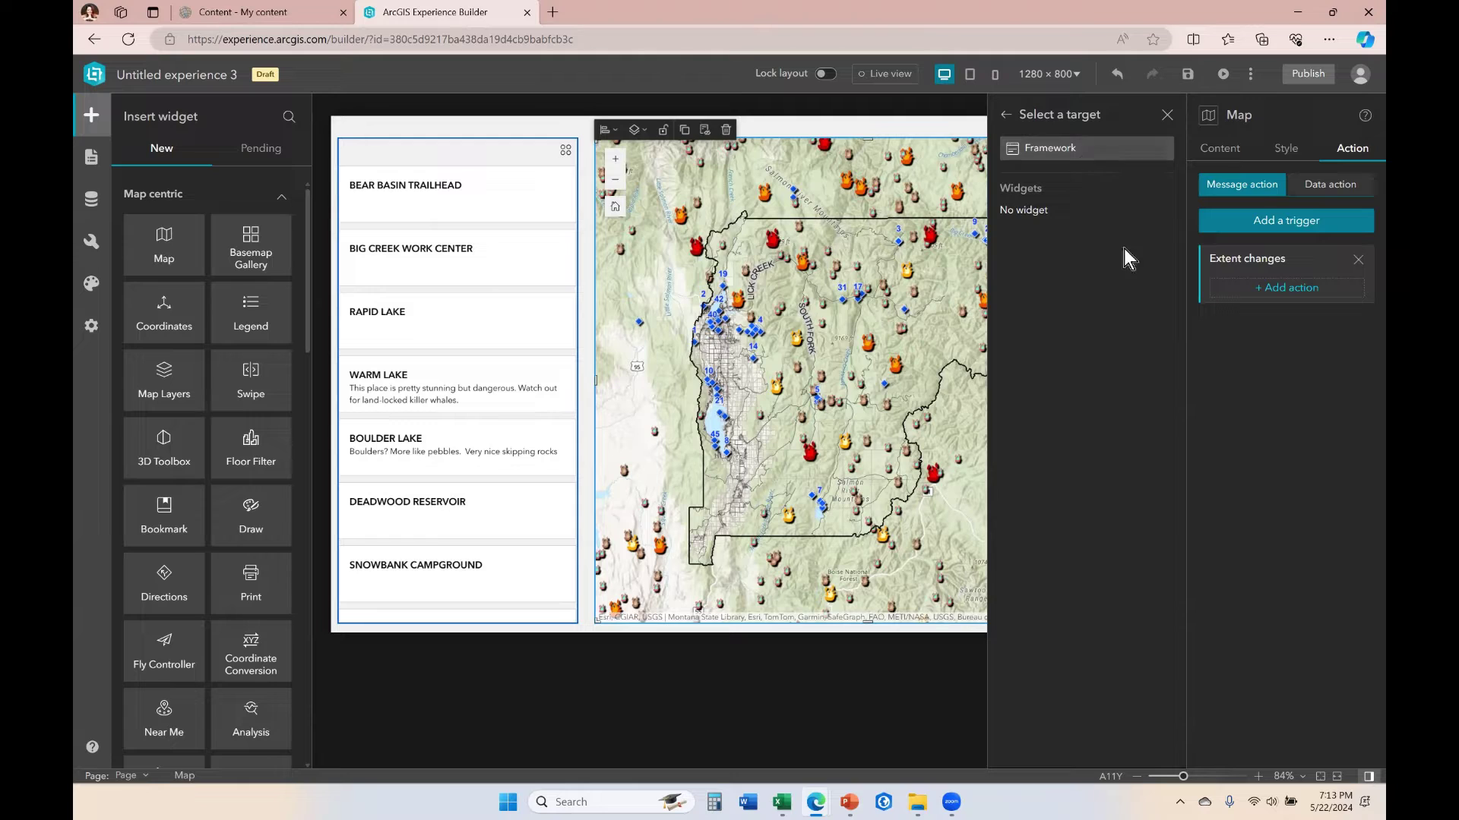
click(1094, 154)
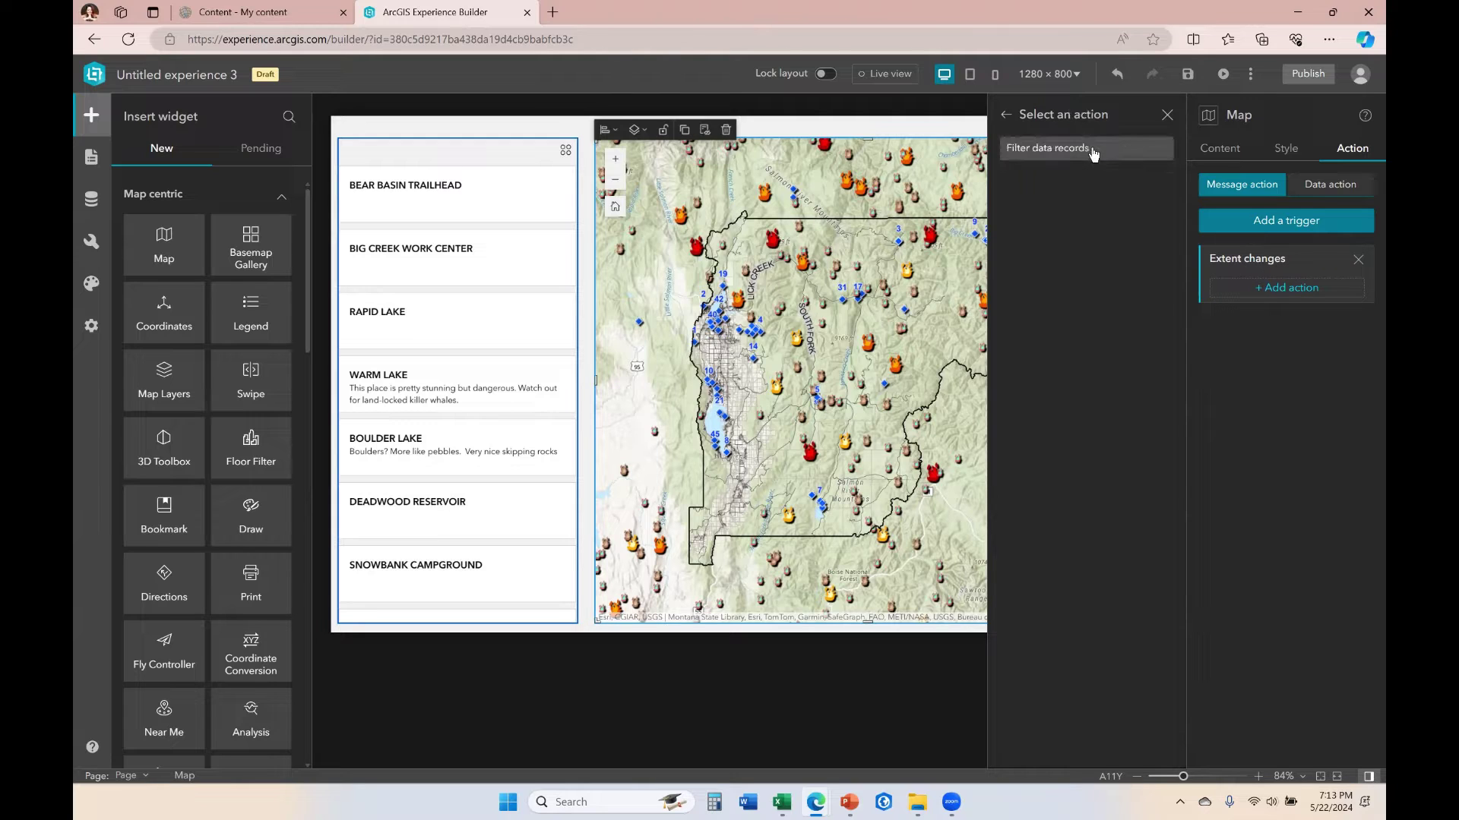
click(1060, 148)
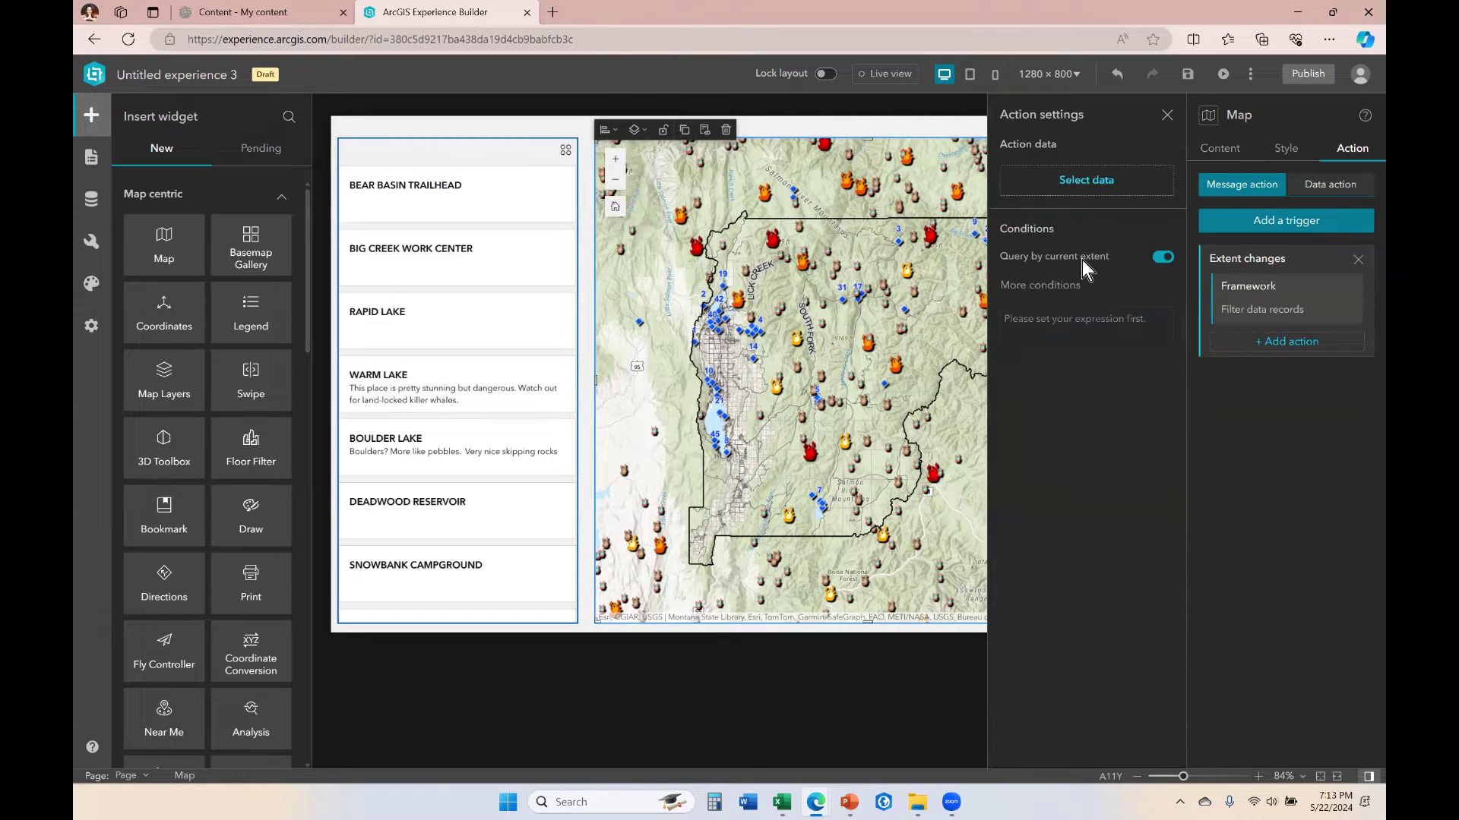
click(1033, 186)
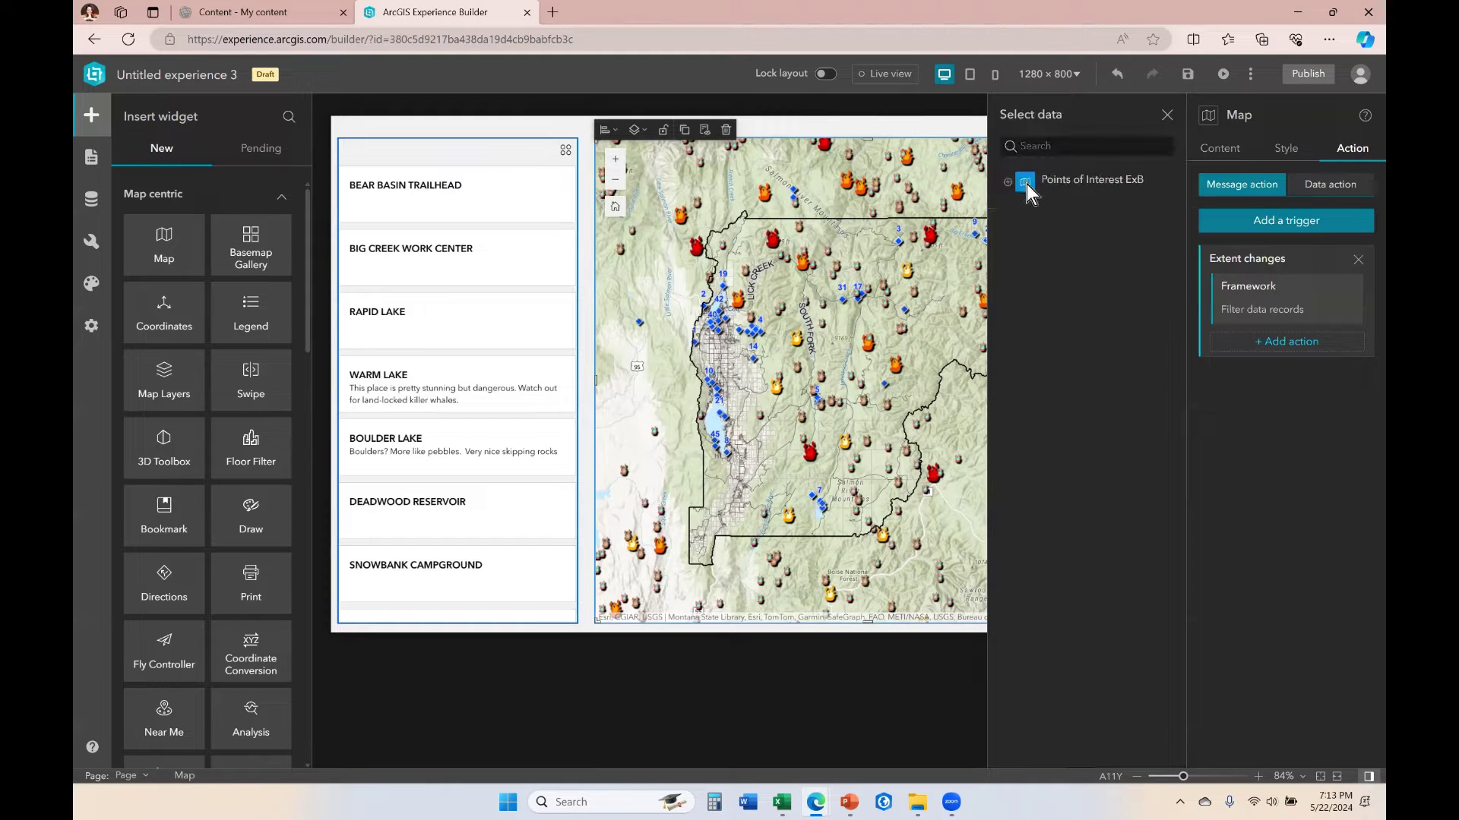
click(1008, 182)
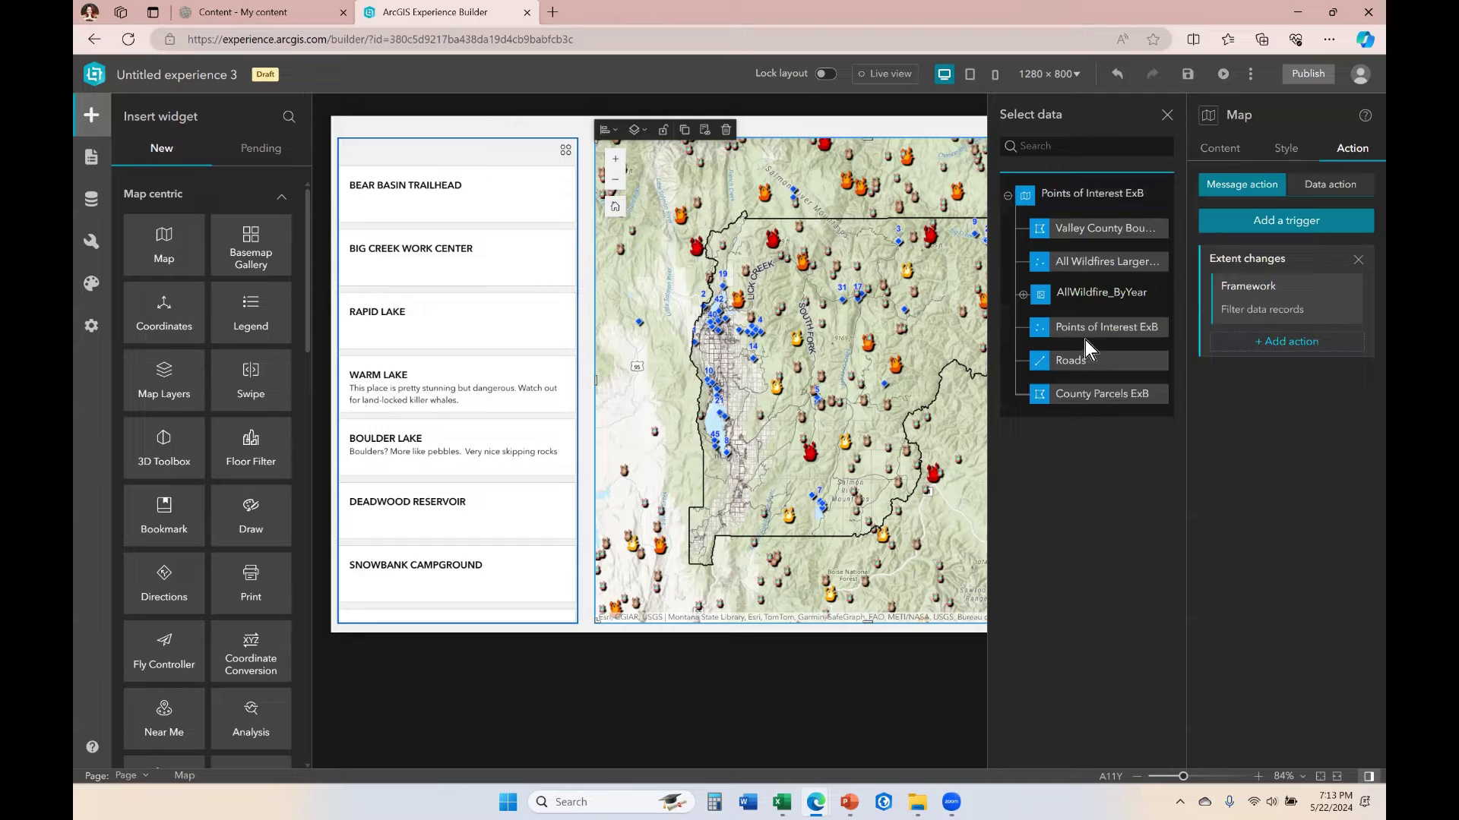
click(1112, 328)
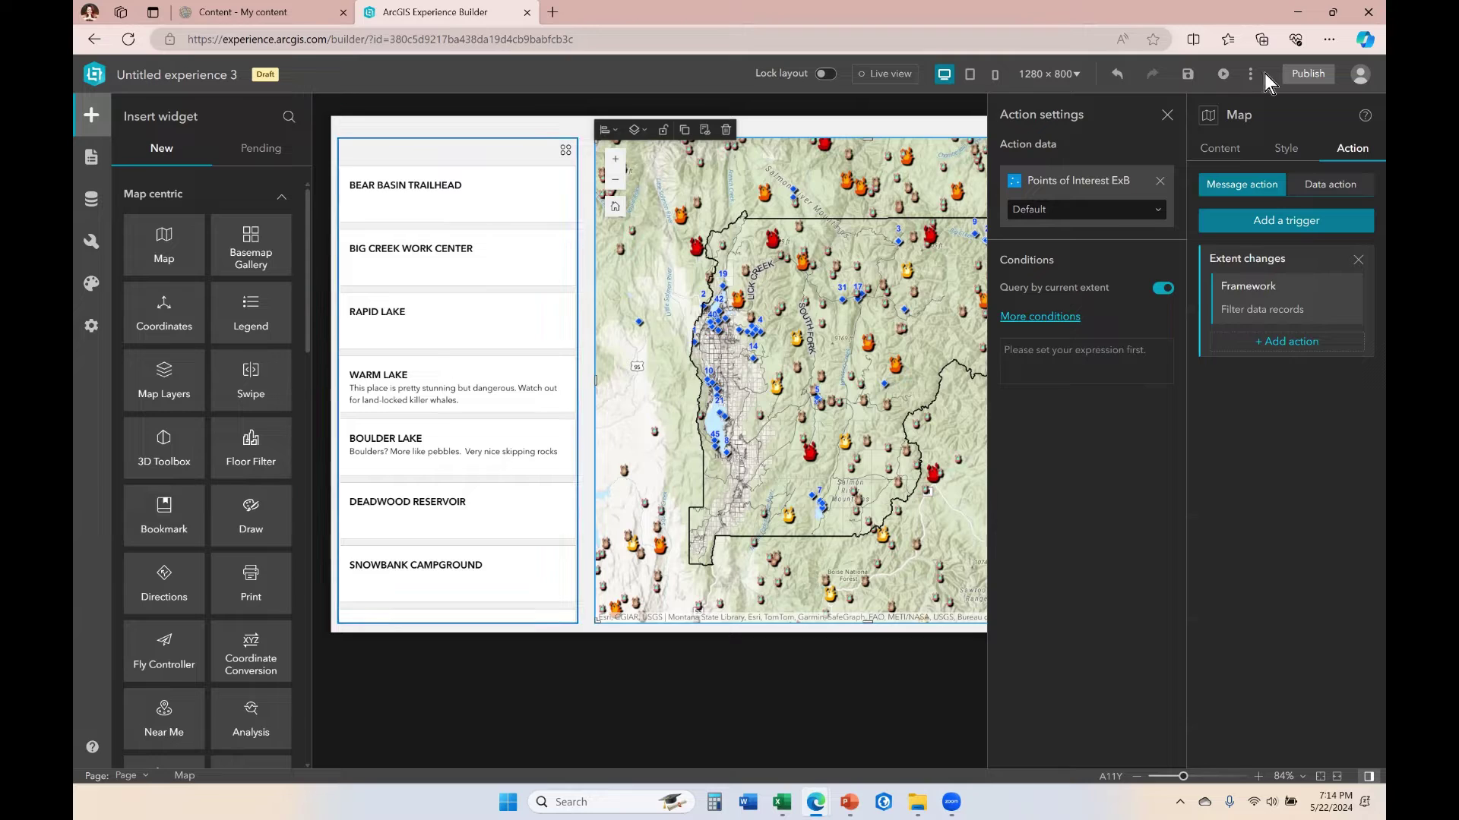
click(1188, 74)
click(1167, 115)
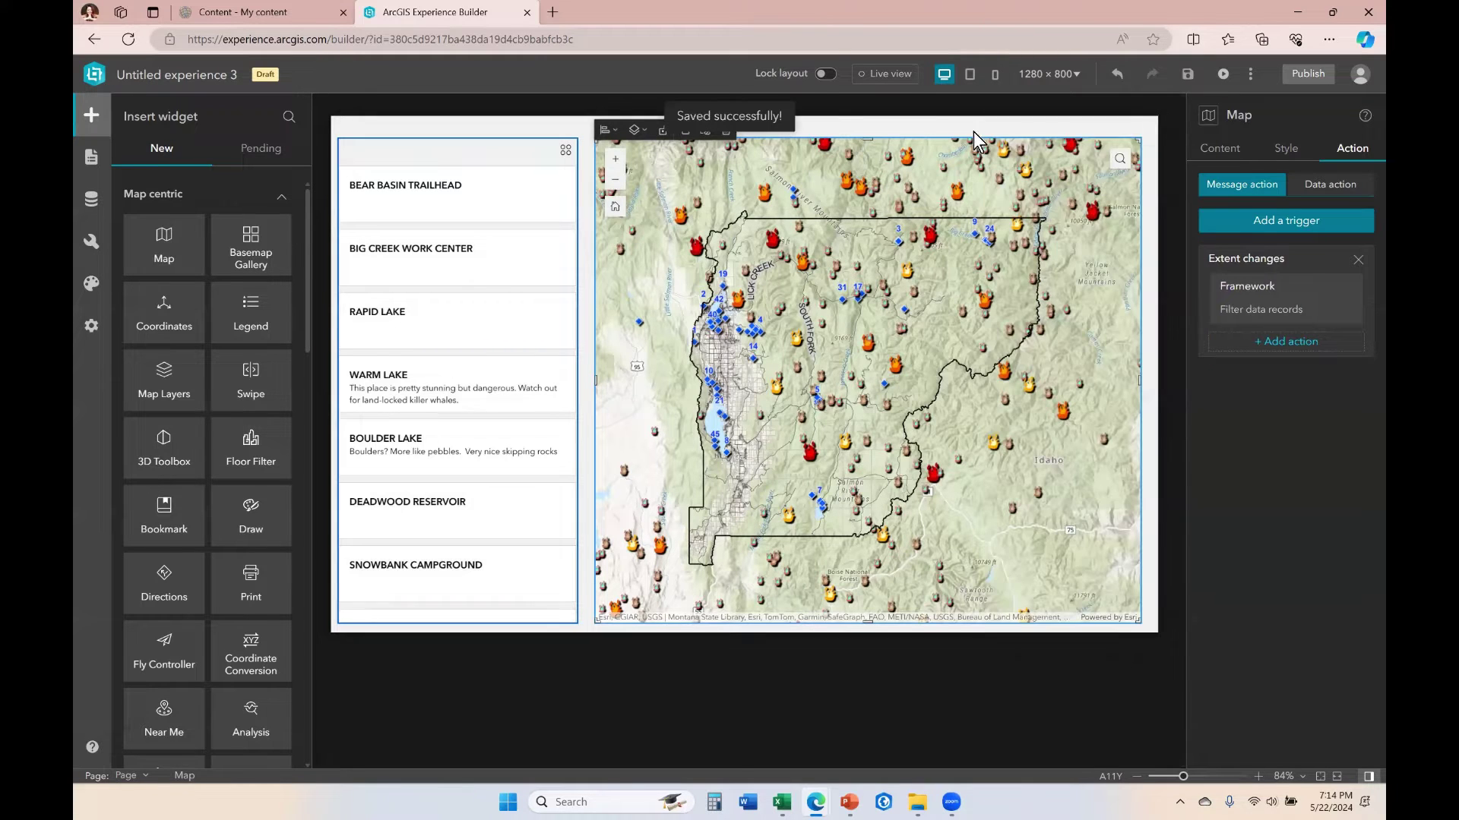
click(891, 76)
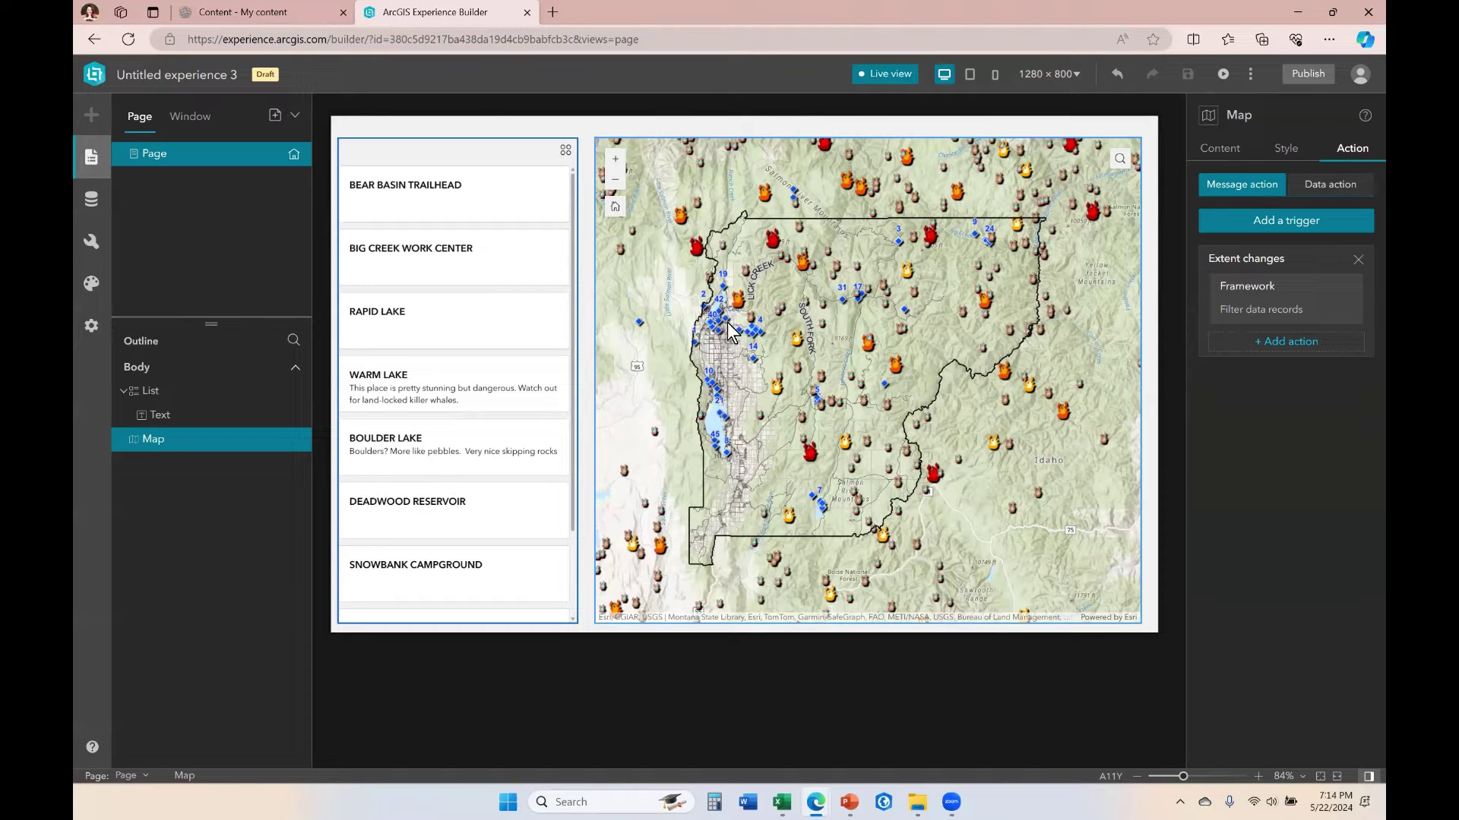
scroll(865, 302, up, 1)
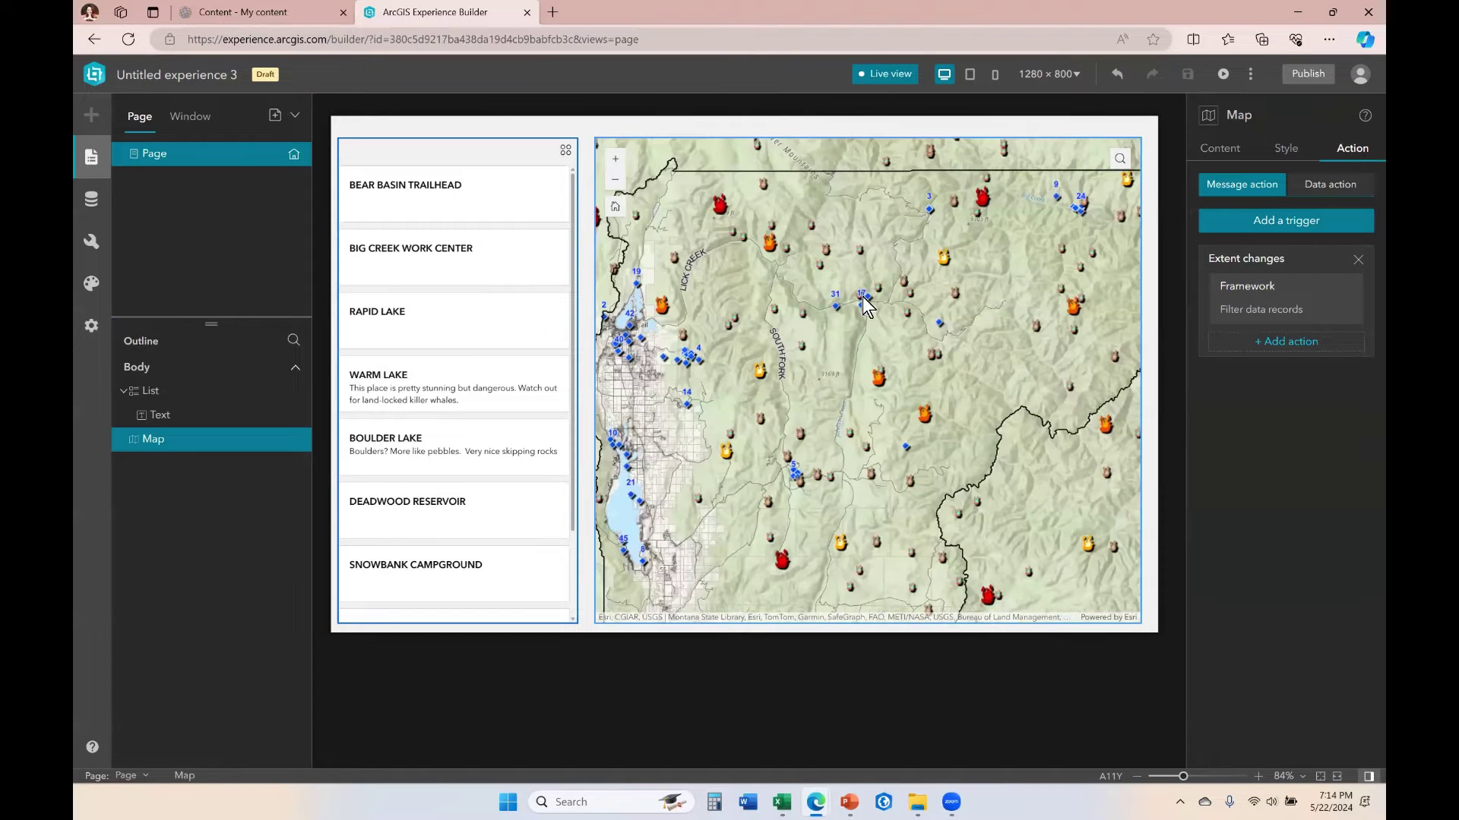
scroll(863, 299, up, 1)
scroll(873, 300, up, 1)
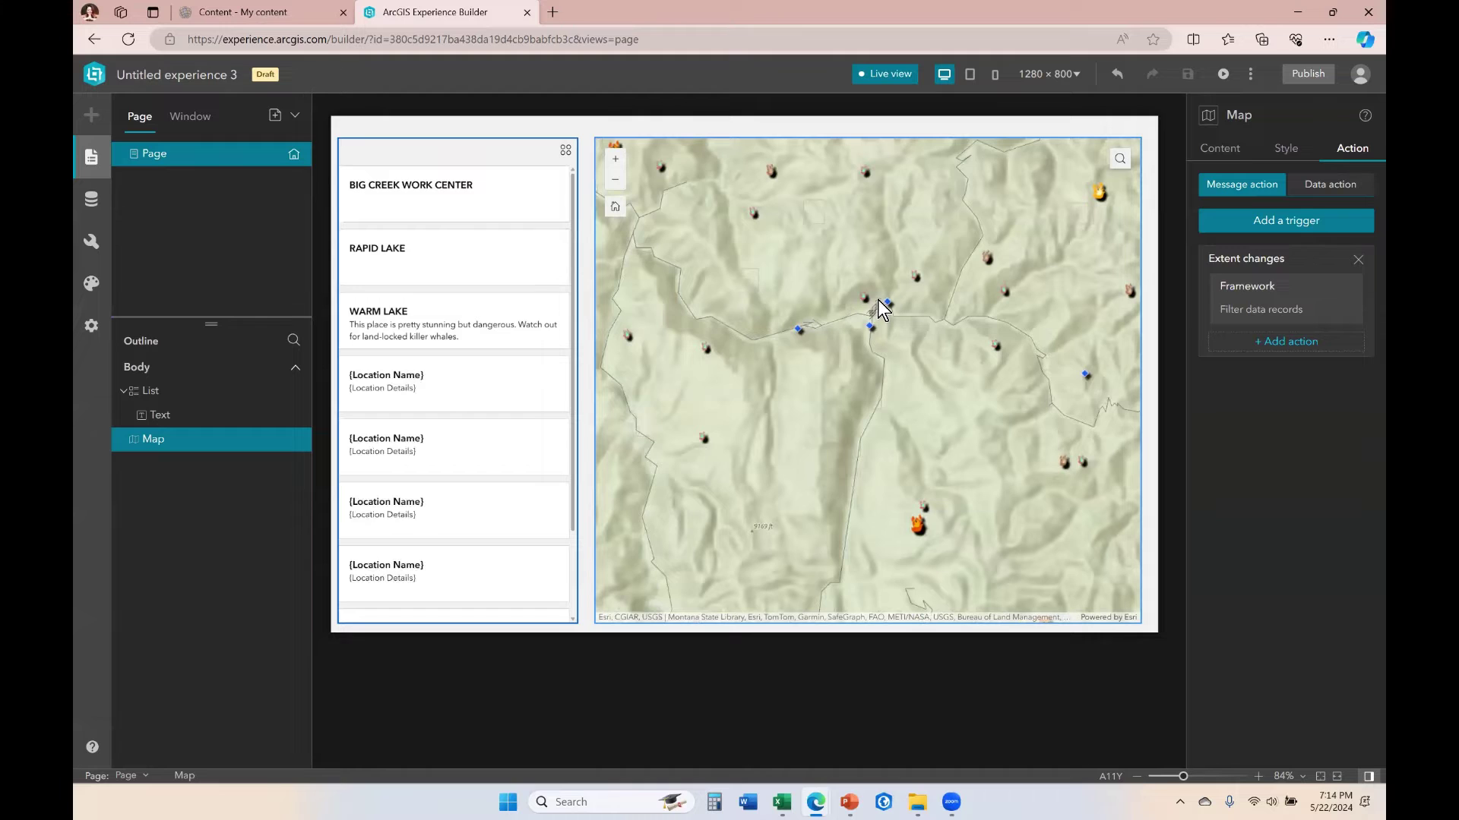
scroll(878, 301, up, 1)
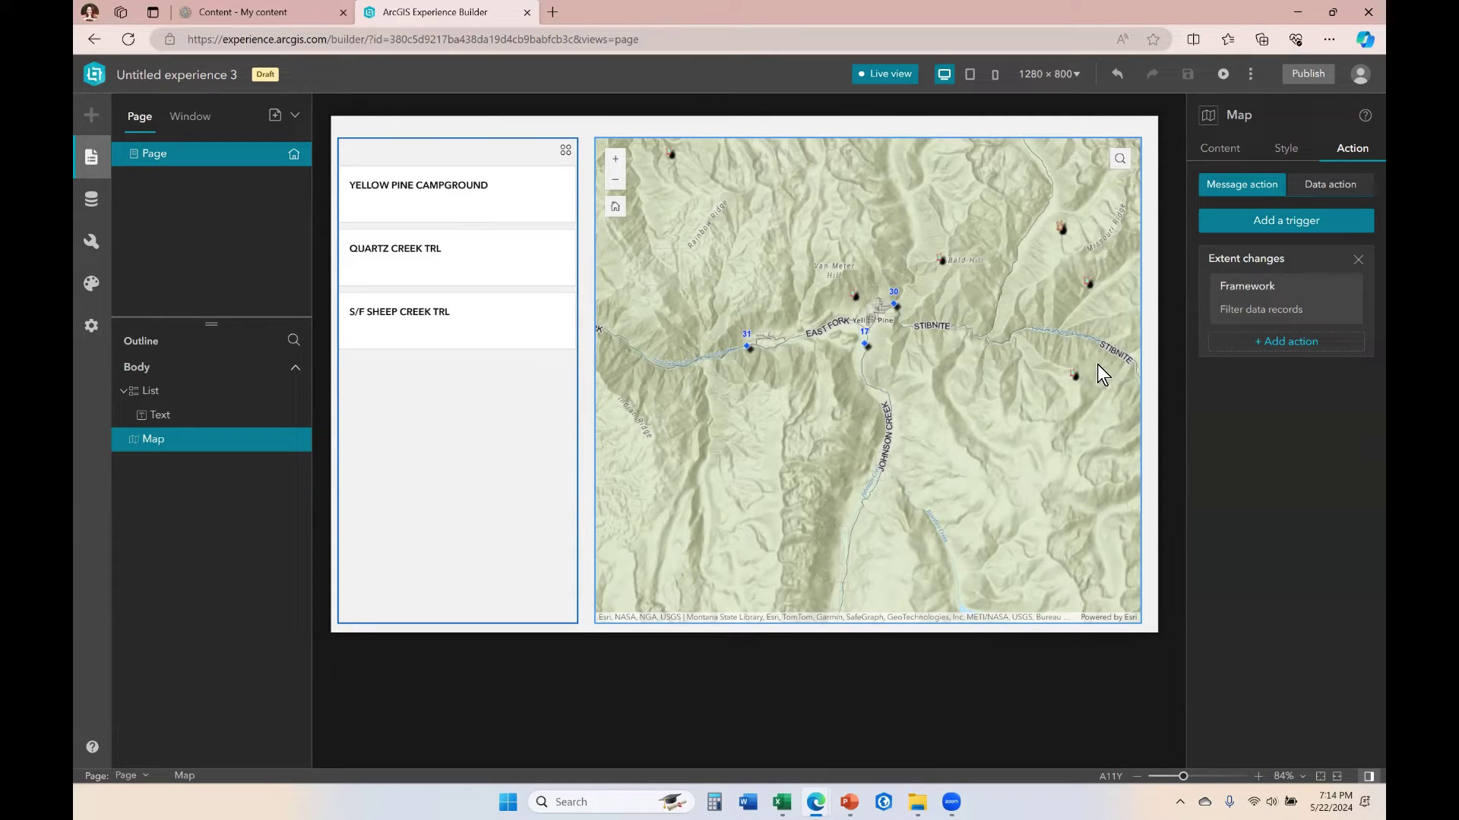
click(615, 208)
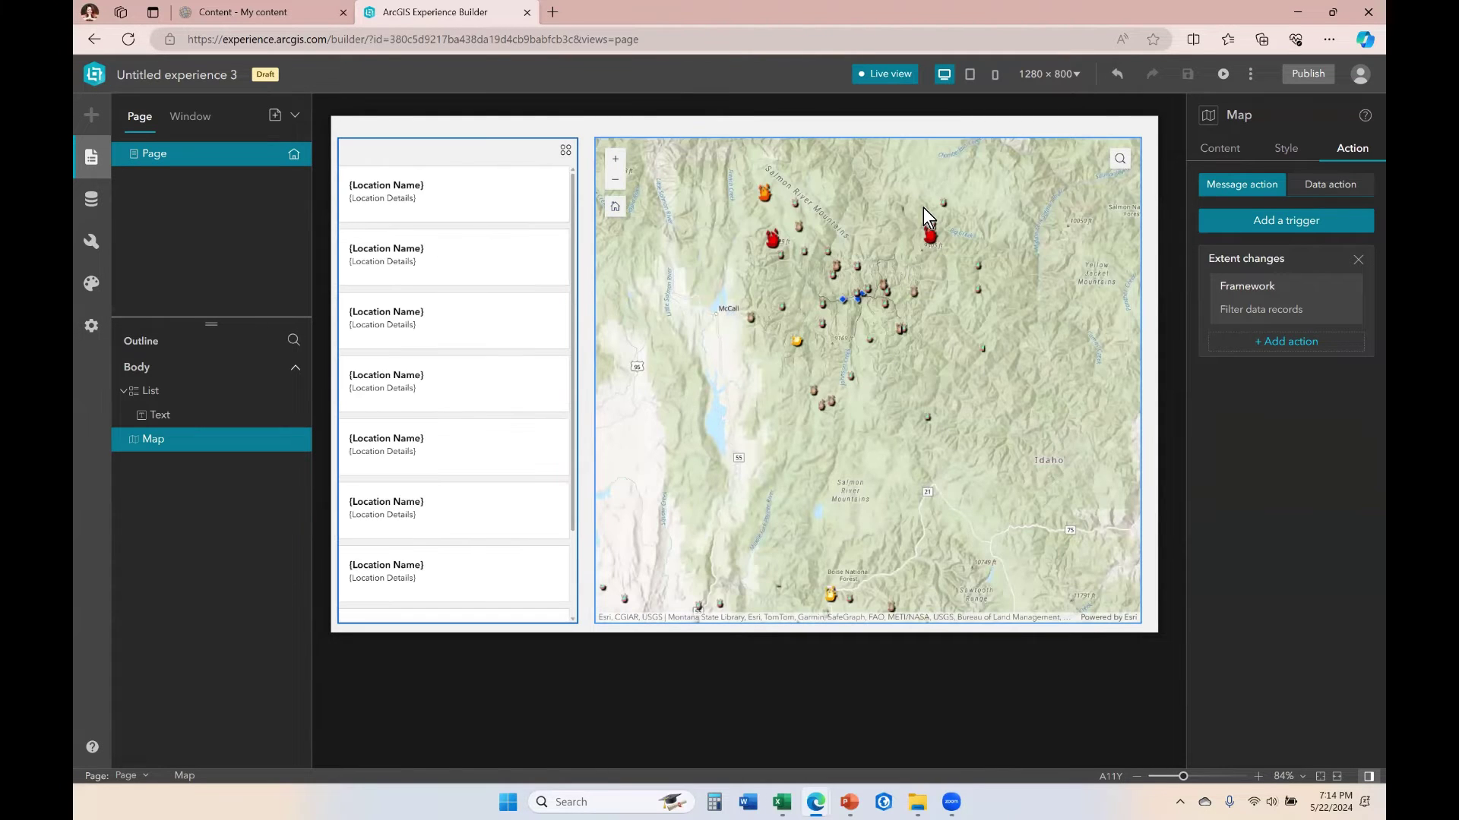
click(891, 76)
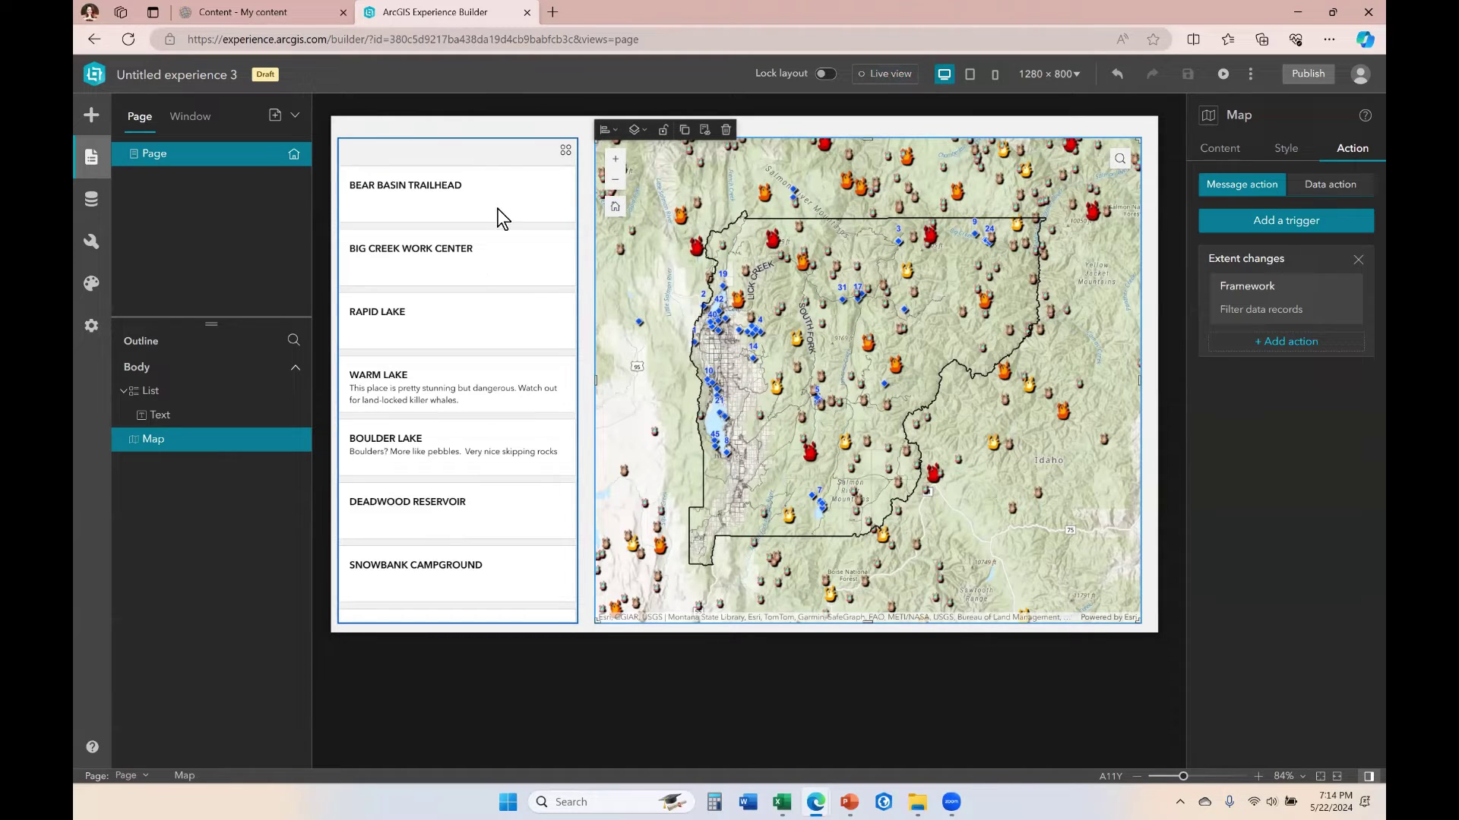
- Add a List Record selection changes trigger that zooms the Map at custom scale 5000
click(491, 149)
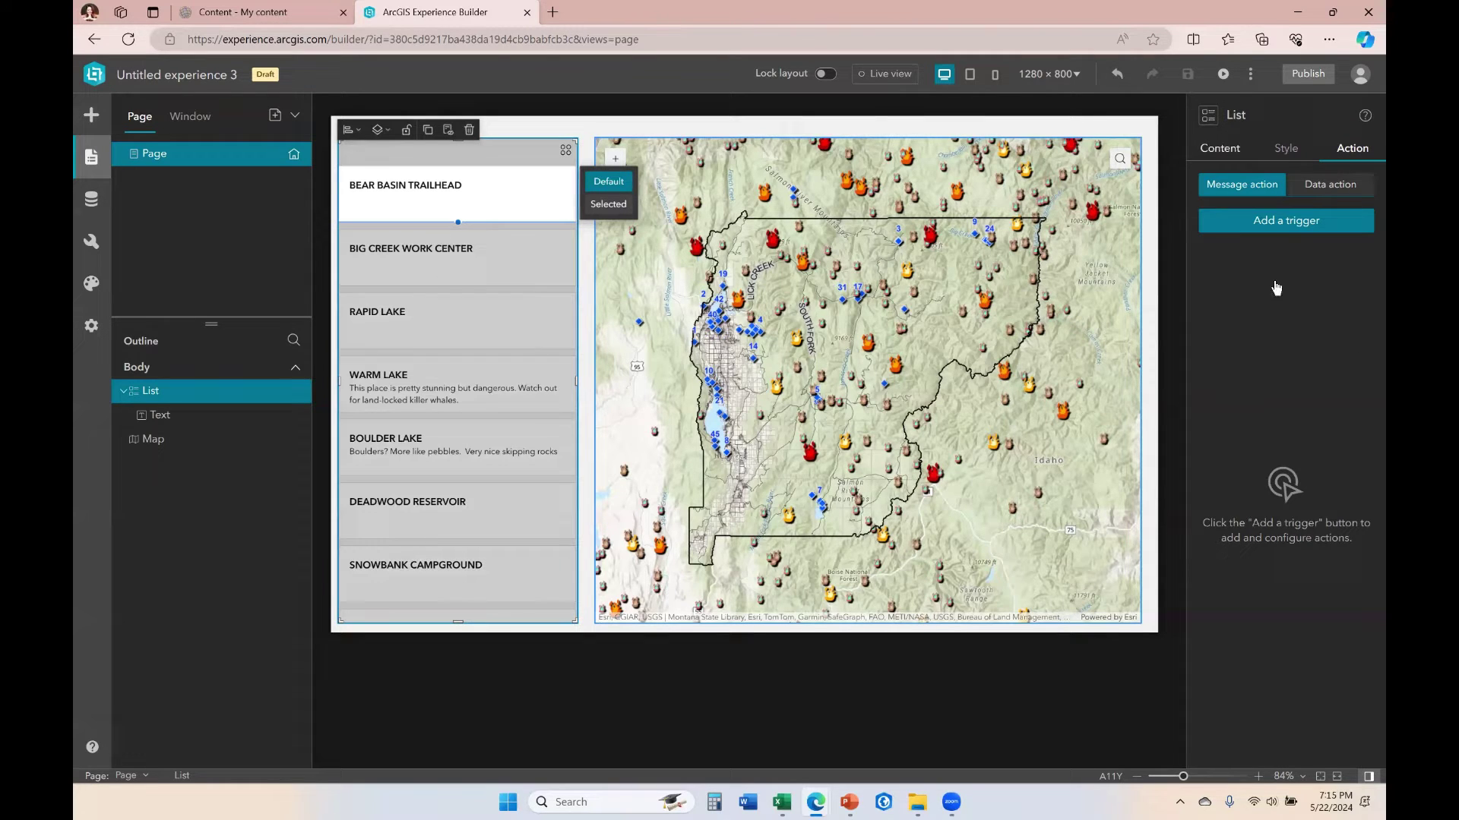
click(1282, 226)
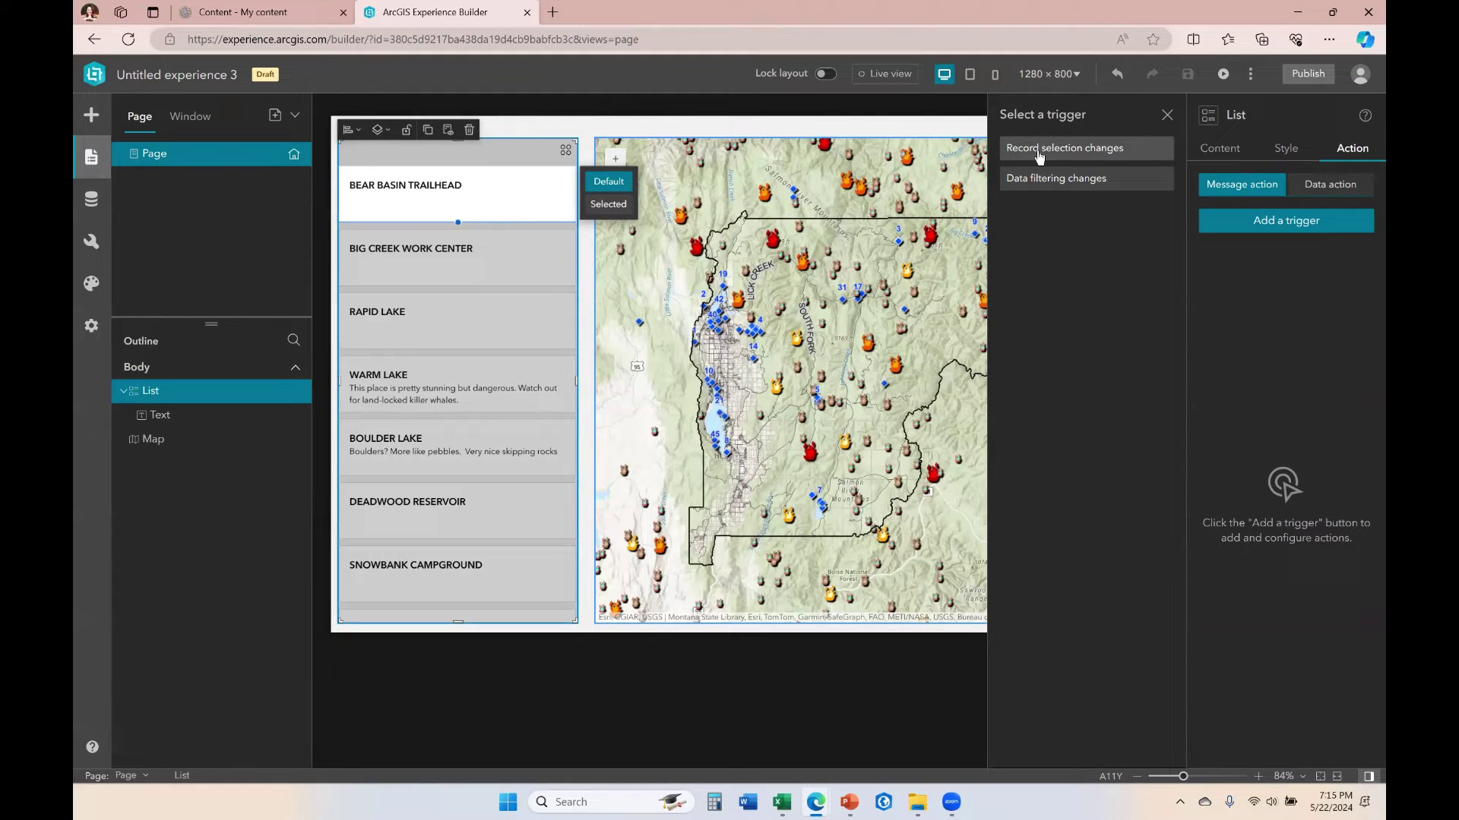
click(1120, 149)
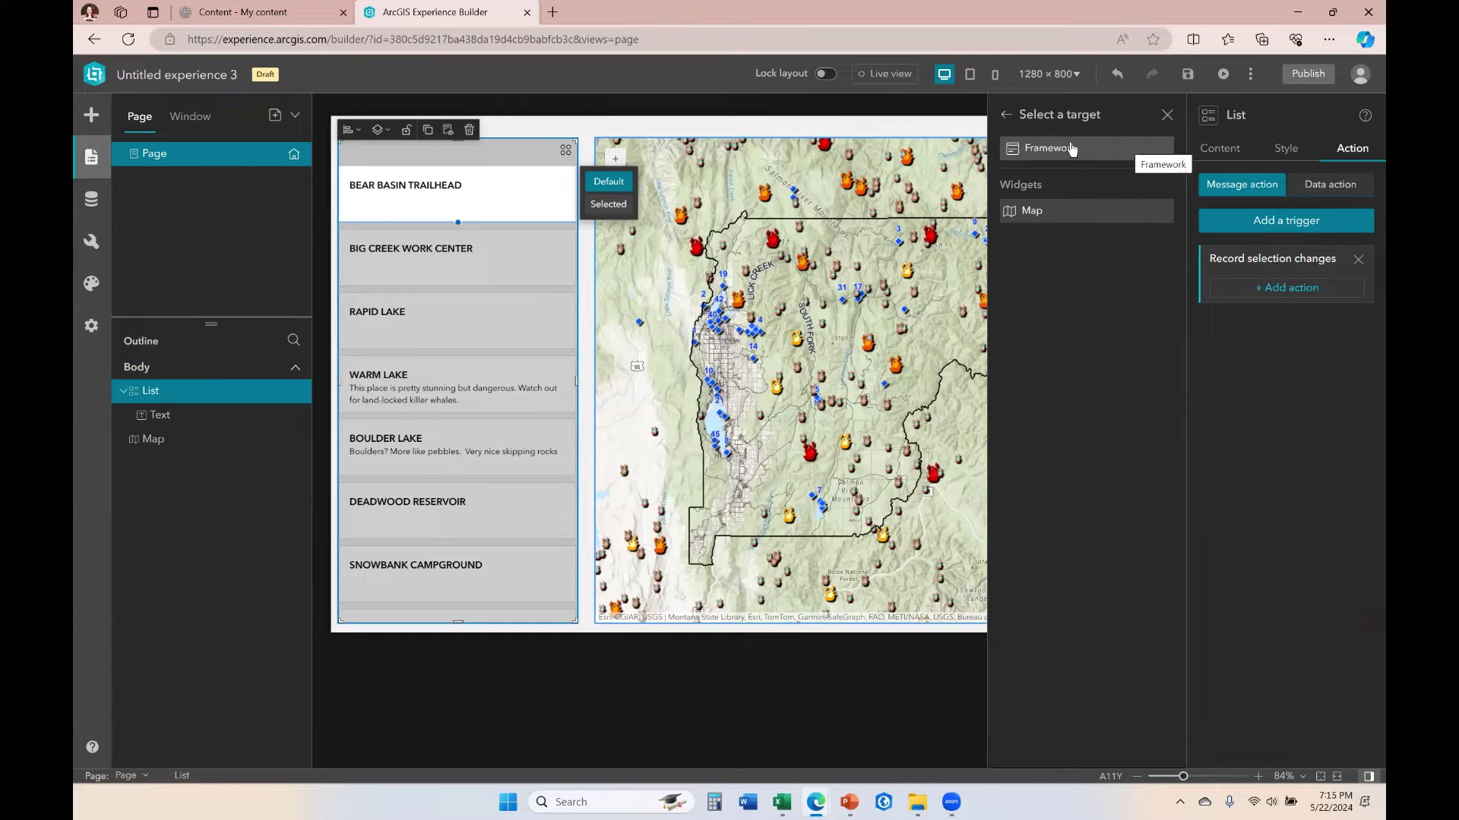
click(1051, 212)
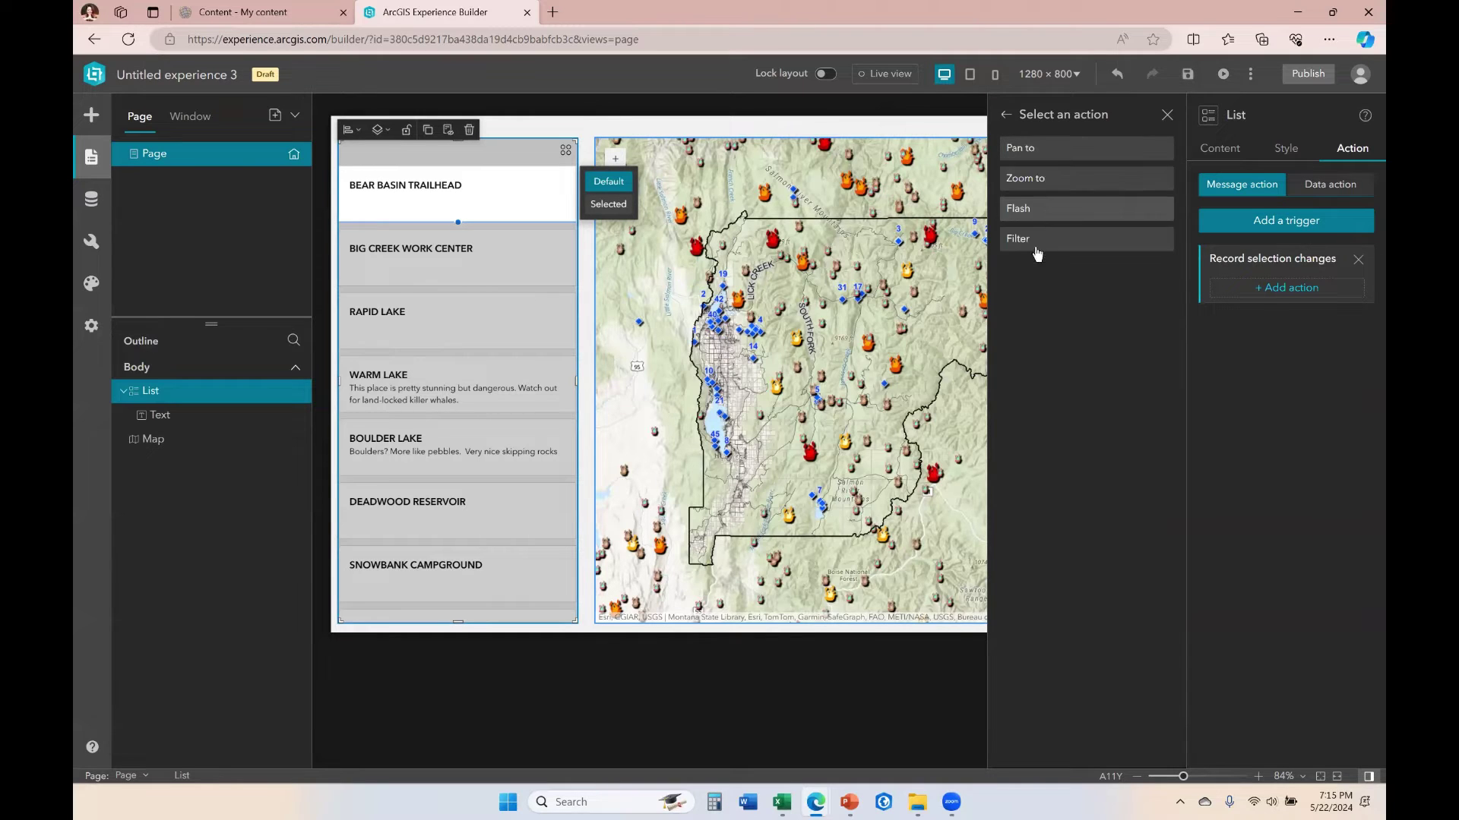
click(1046, 180)
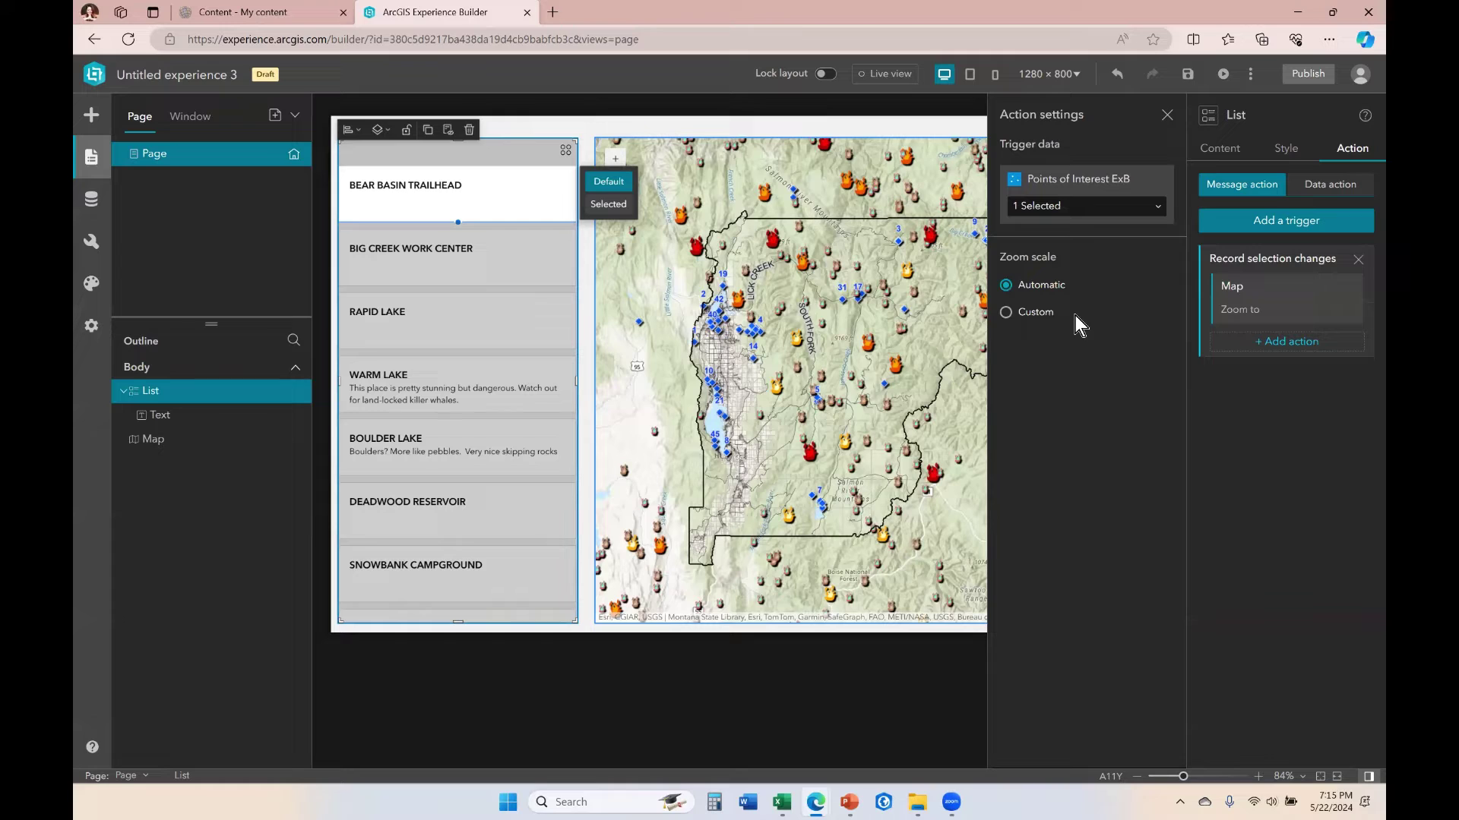
click(1010, 313)
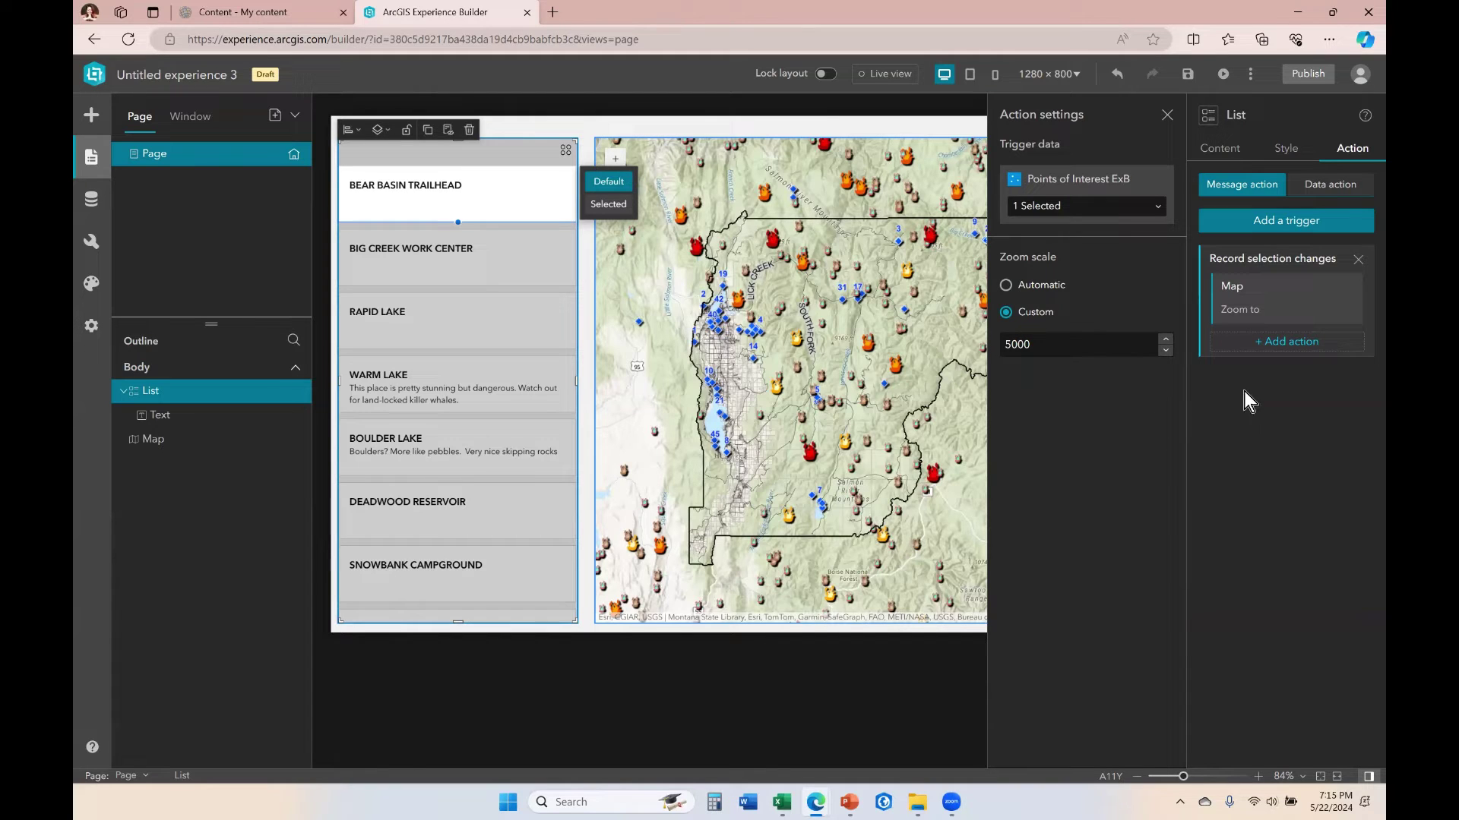
click(1287, 344)
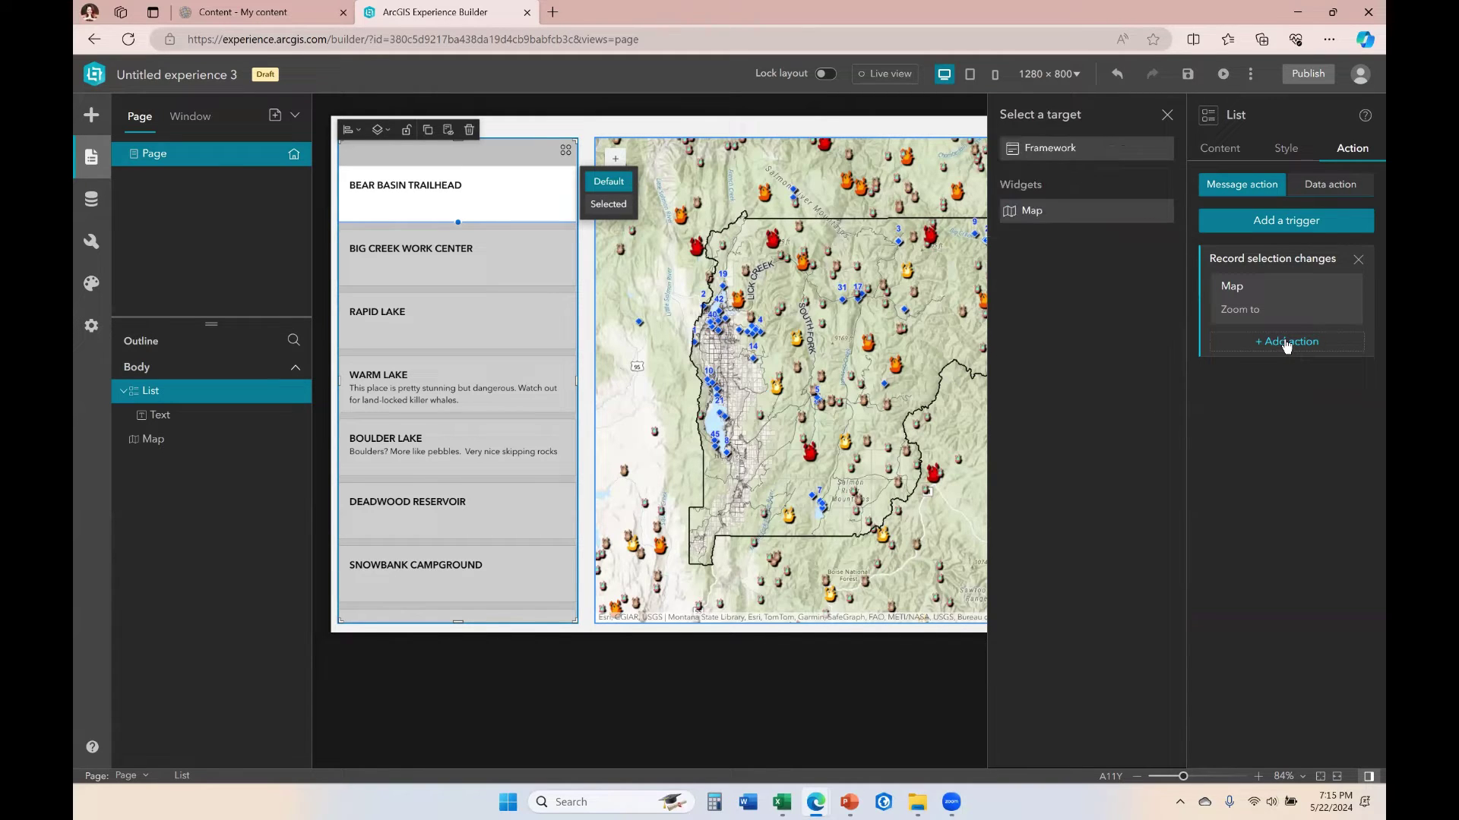
- Add a Framework Select data records action using Points of Interest ExB as action data
click(1073, 149)
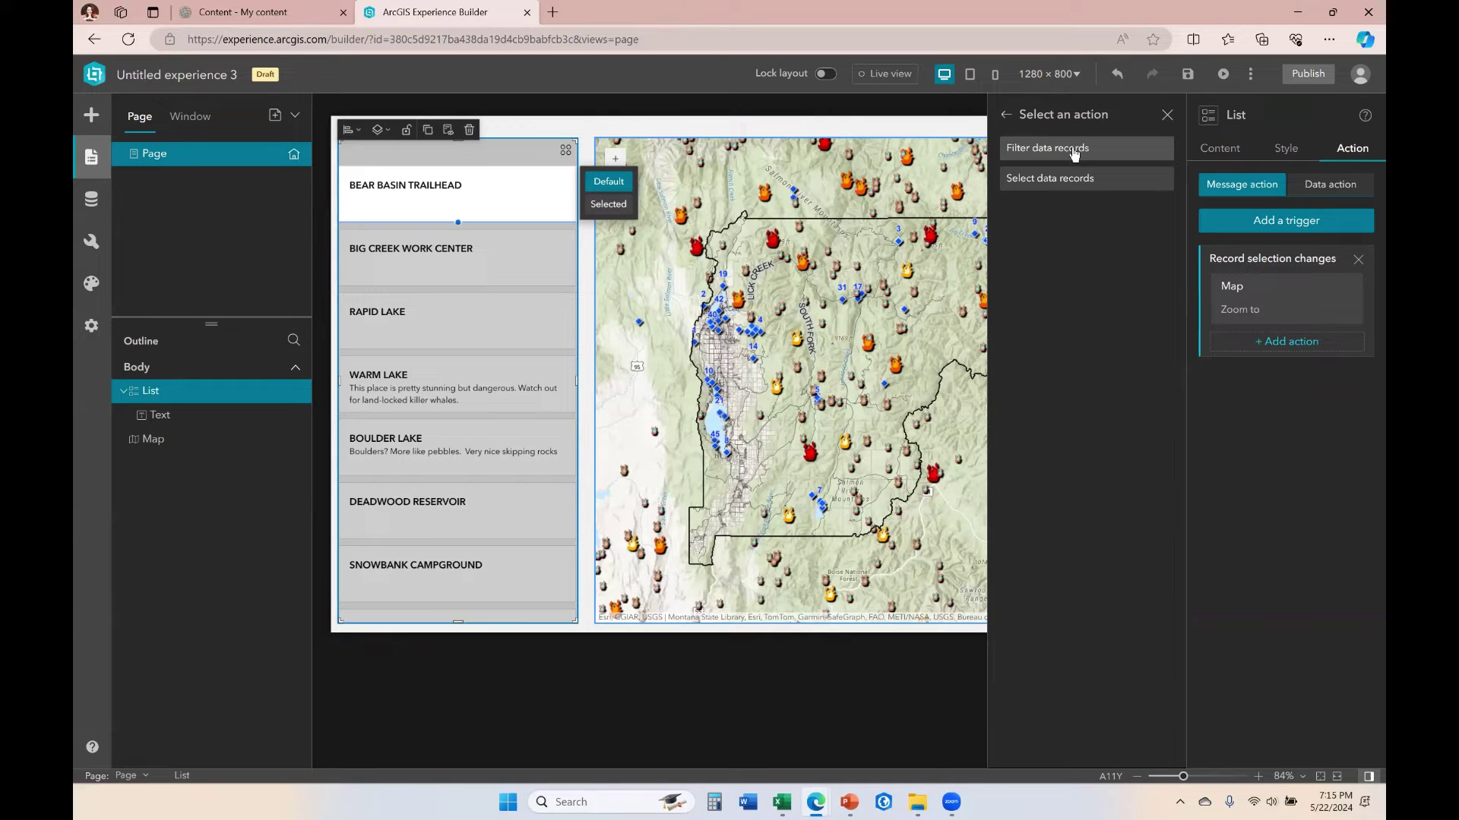
click(1049, 179)
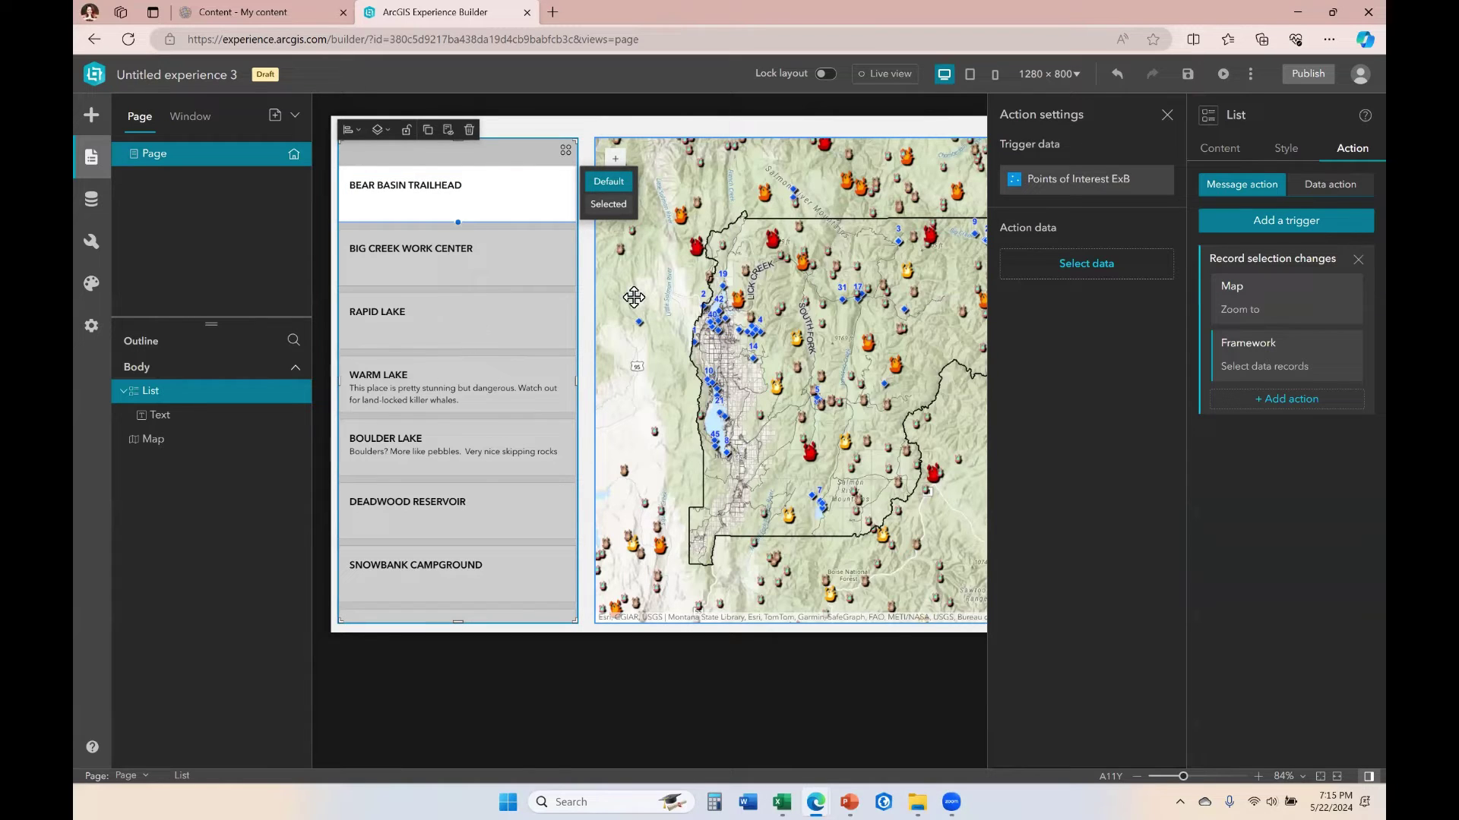
click(1035, 268)
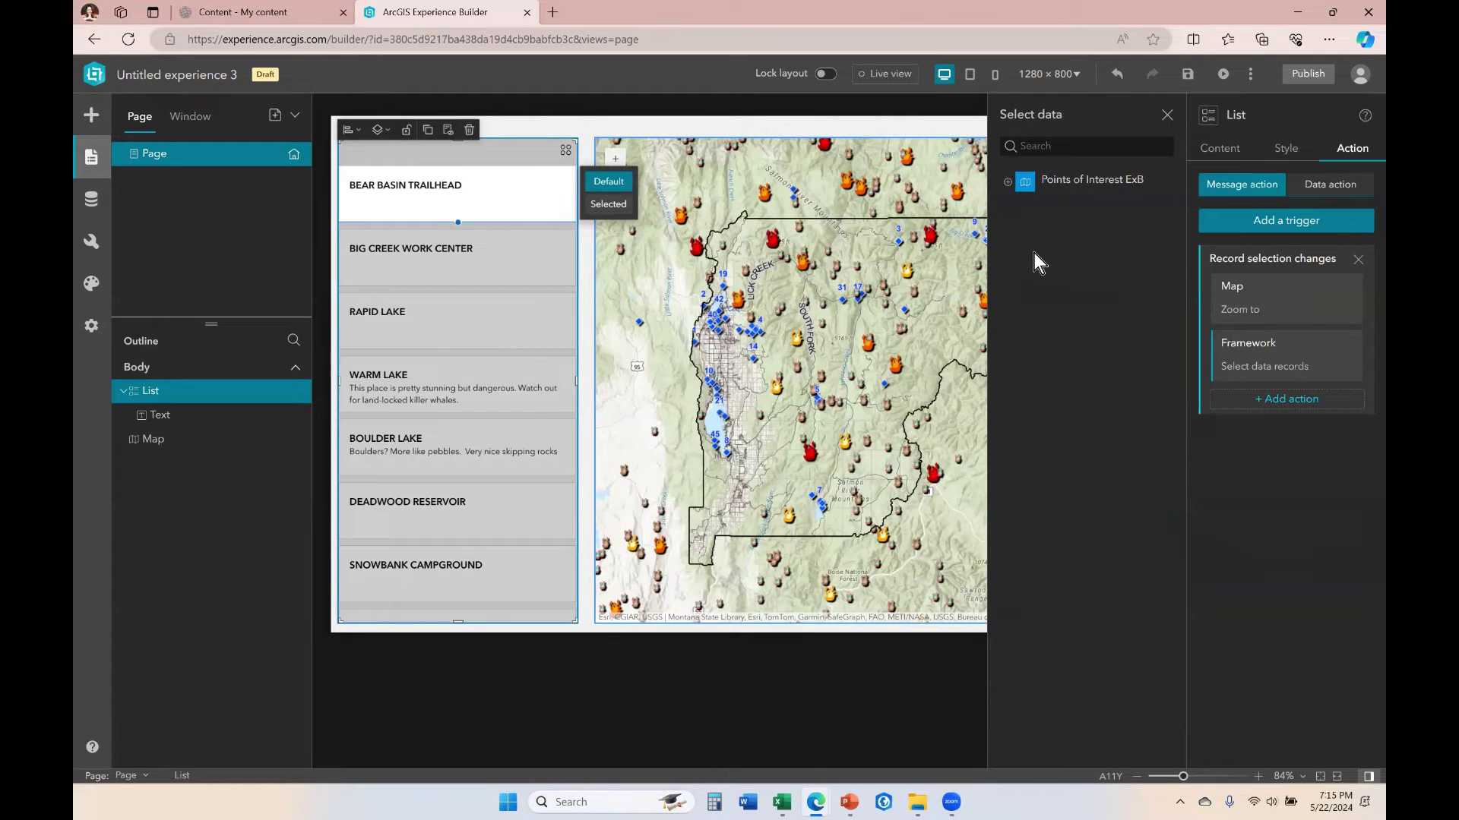
click(1008, 182)
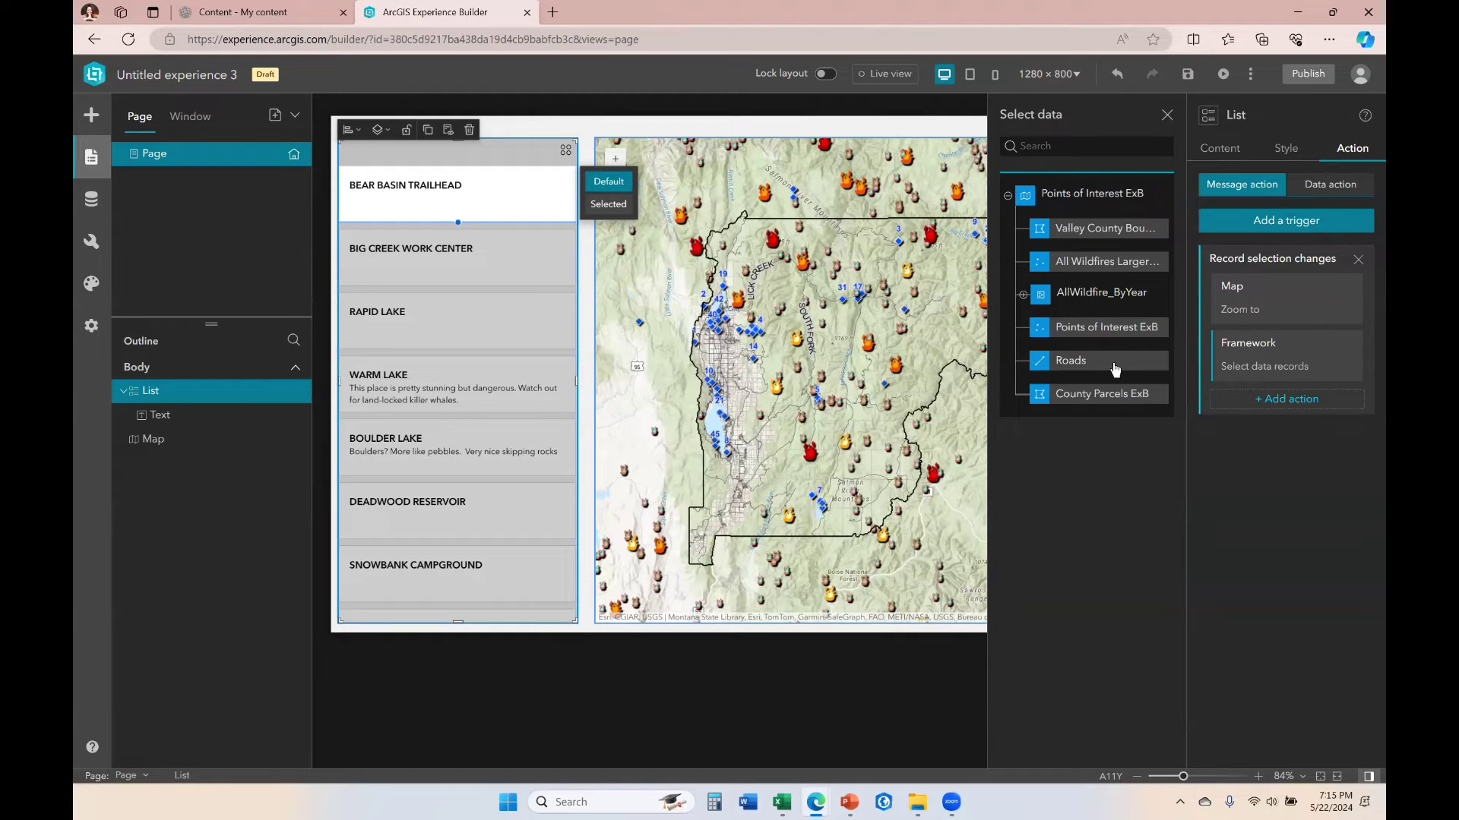
click(1110, 327)
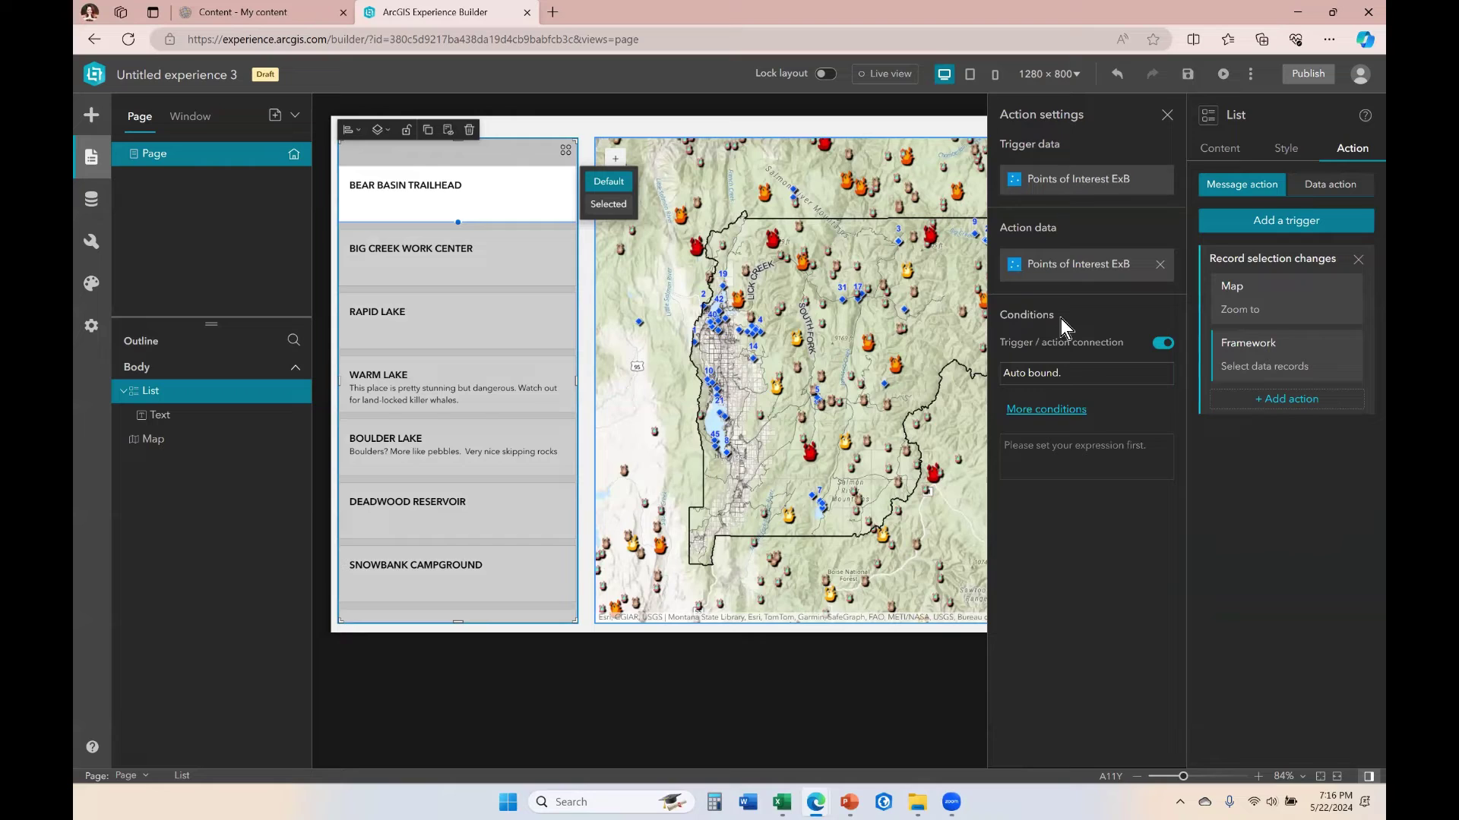
click(1167, 115)
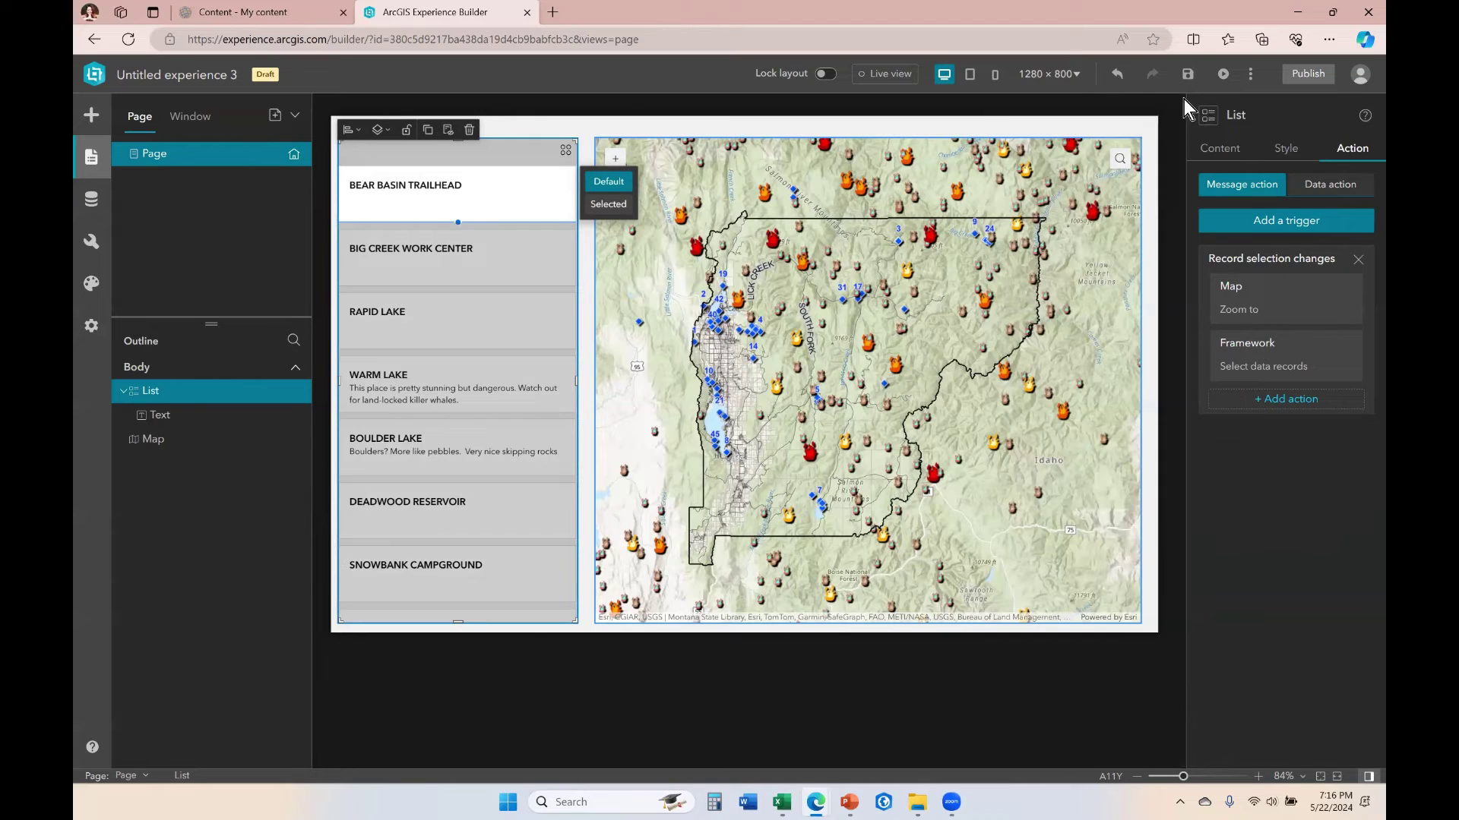
- Save, then in Live view pick Warm Lake to confirm the map zooms there
key(ctrl+s)
click(881, 74)
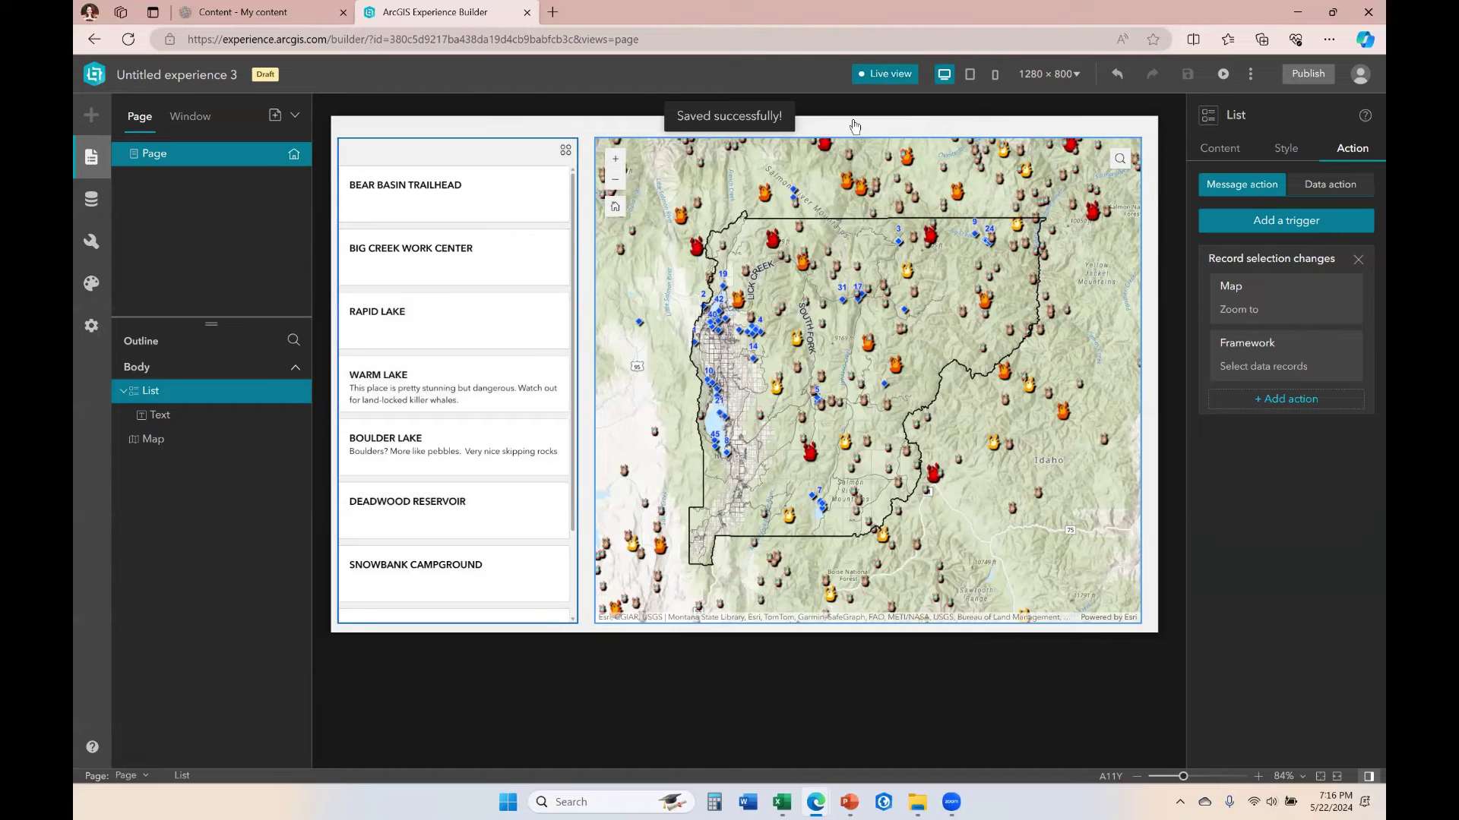
click(423, 378)
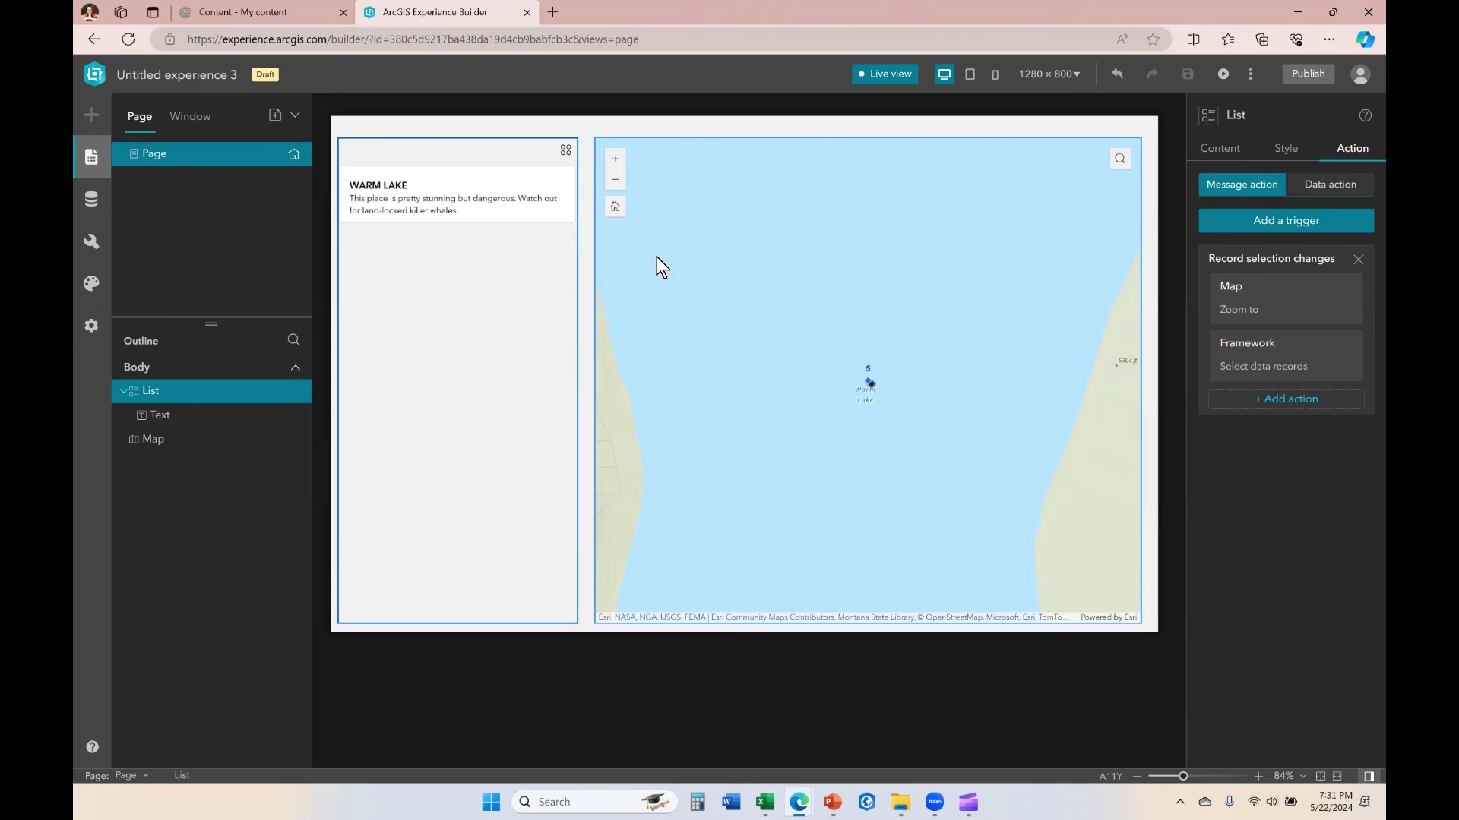
click(889, 76)
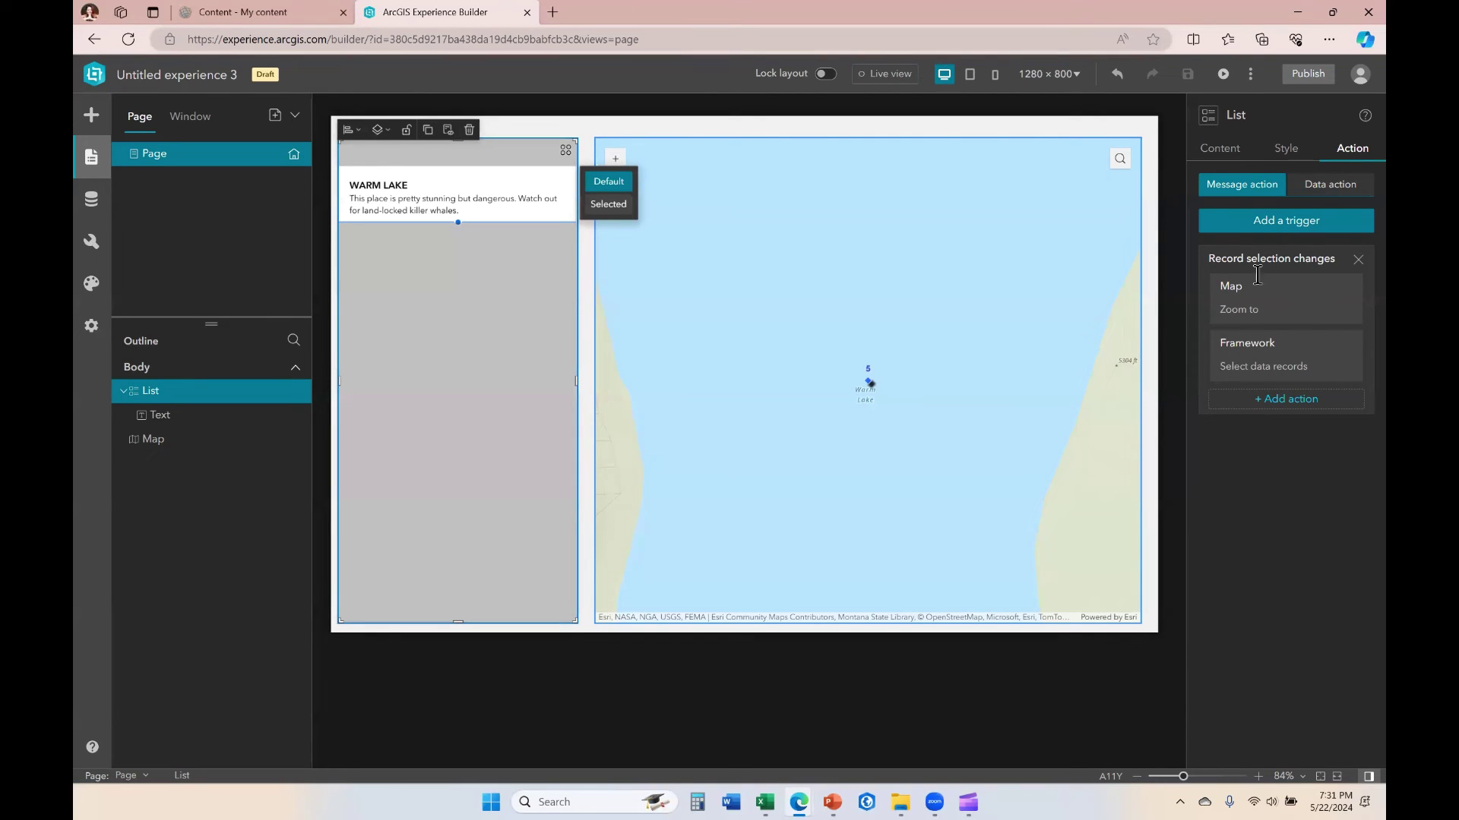
- Replace the select-records action data with the All Wildfires Larger layer
click(1262, 357)
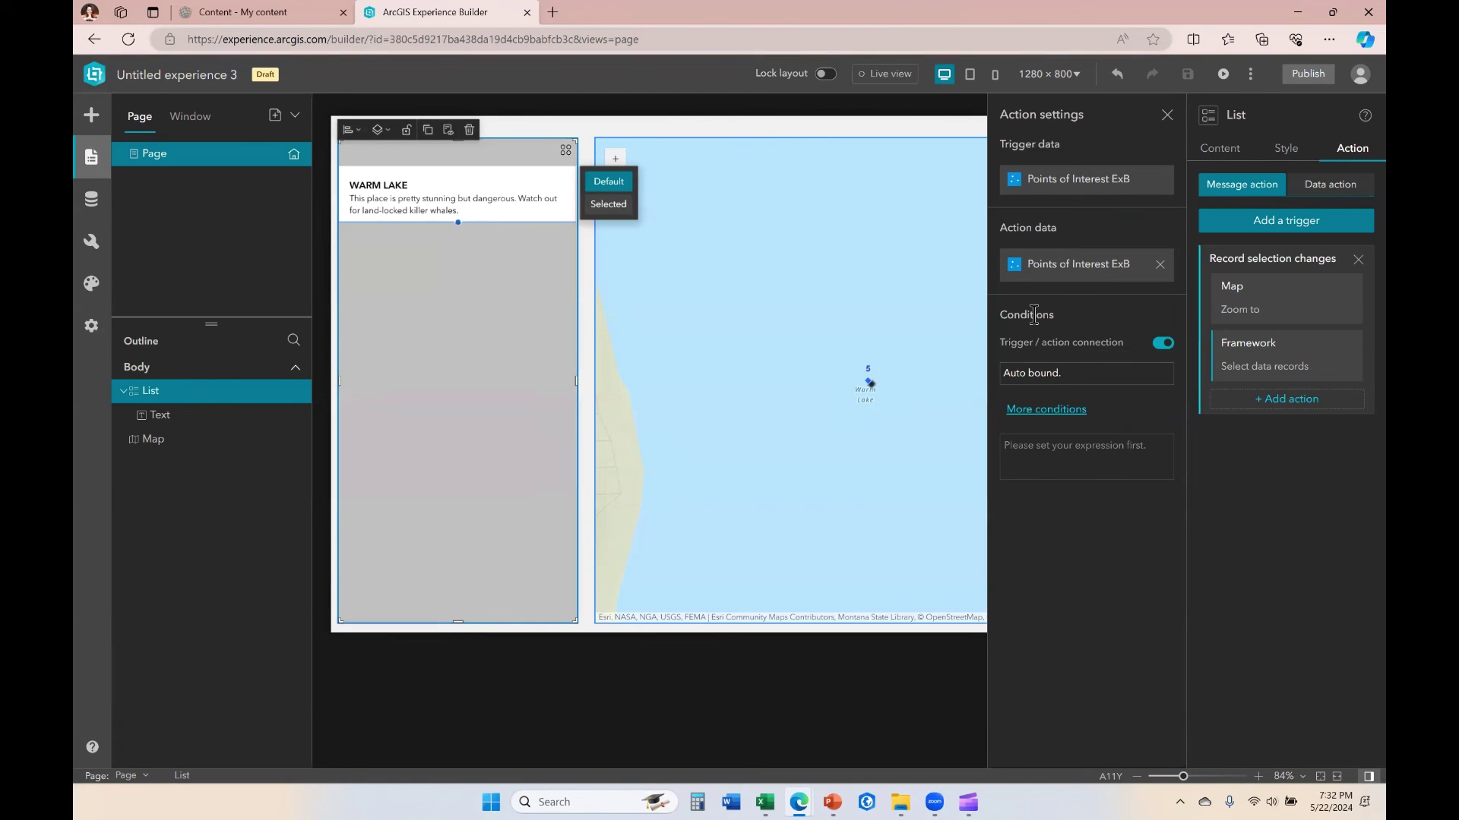
click(1159, 264)
click(1040, 262)
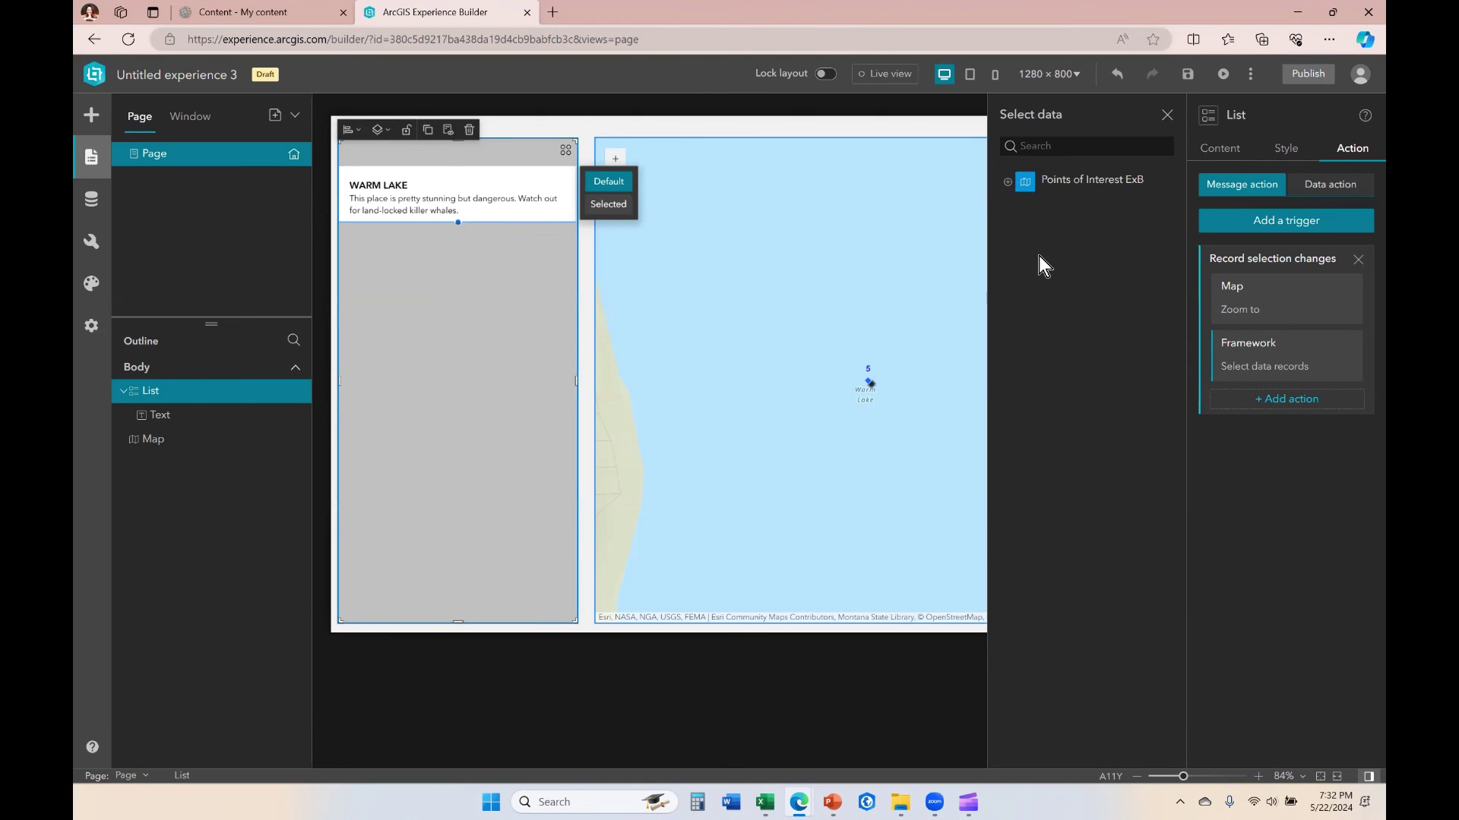
click(1009, 183)
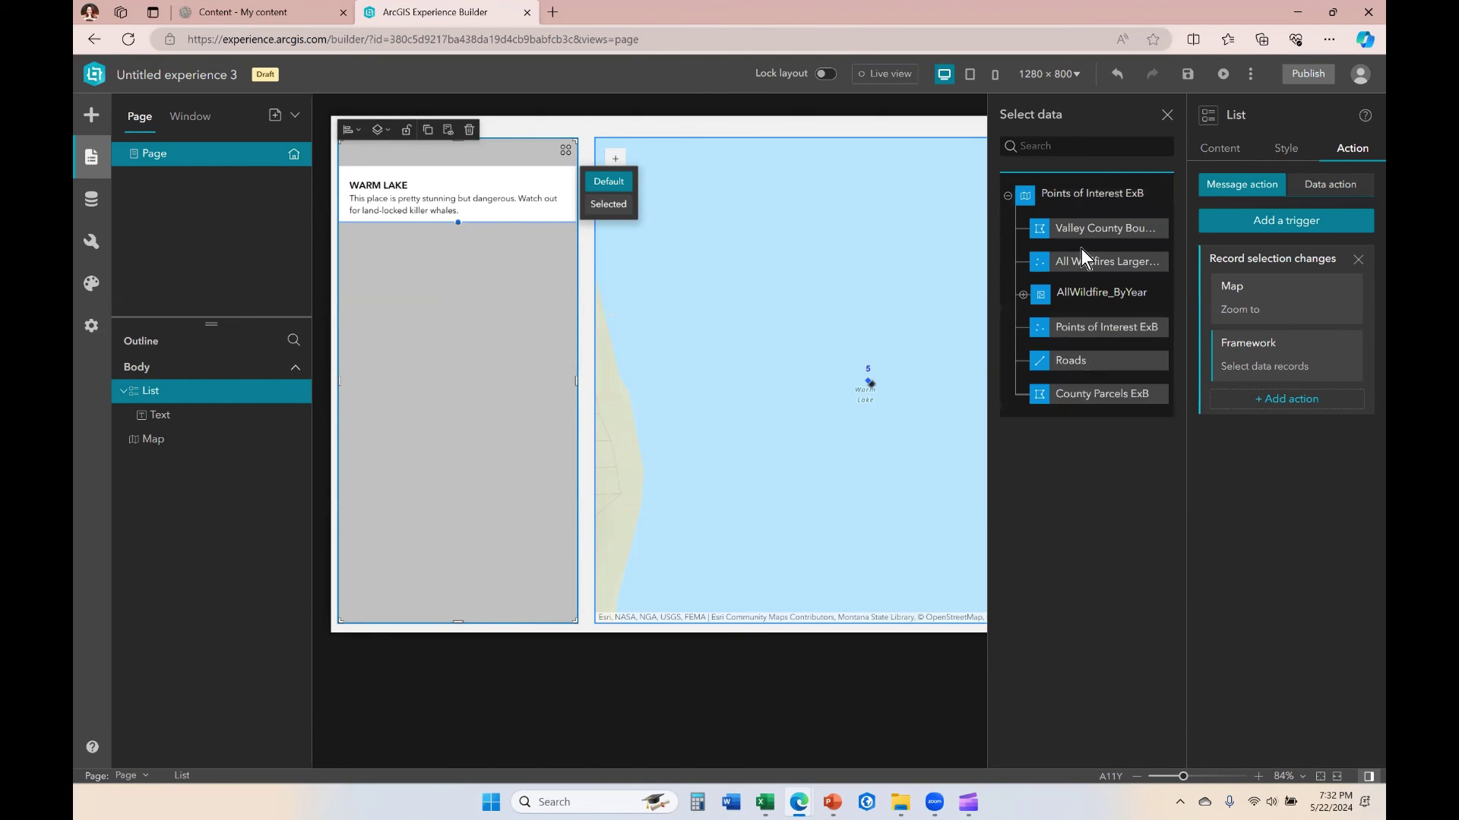
click(1100, 263)
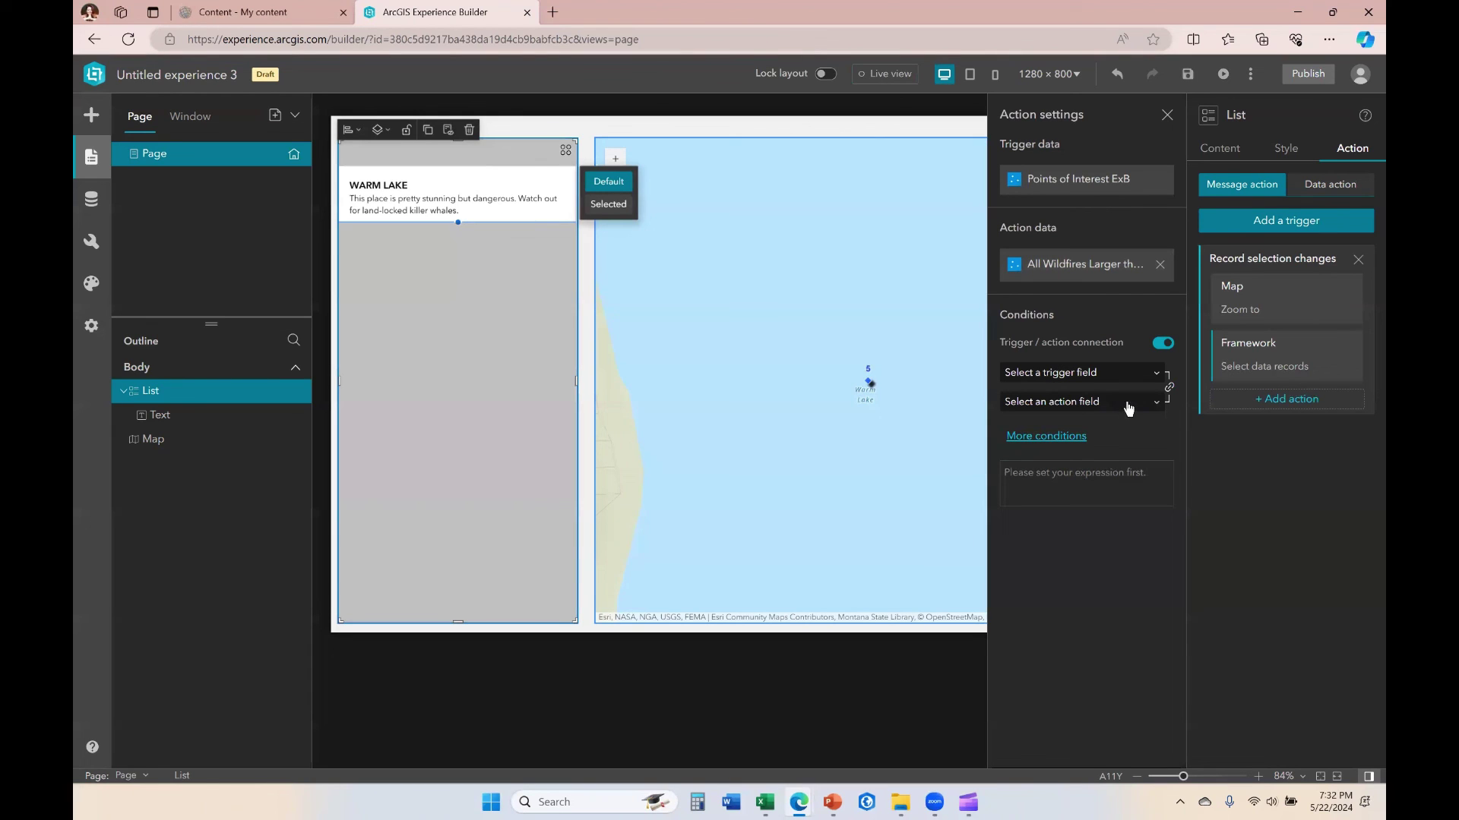
- Set both trigger and action connection fields to OBJECTID
click(1155, 378)
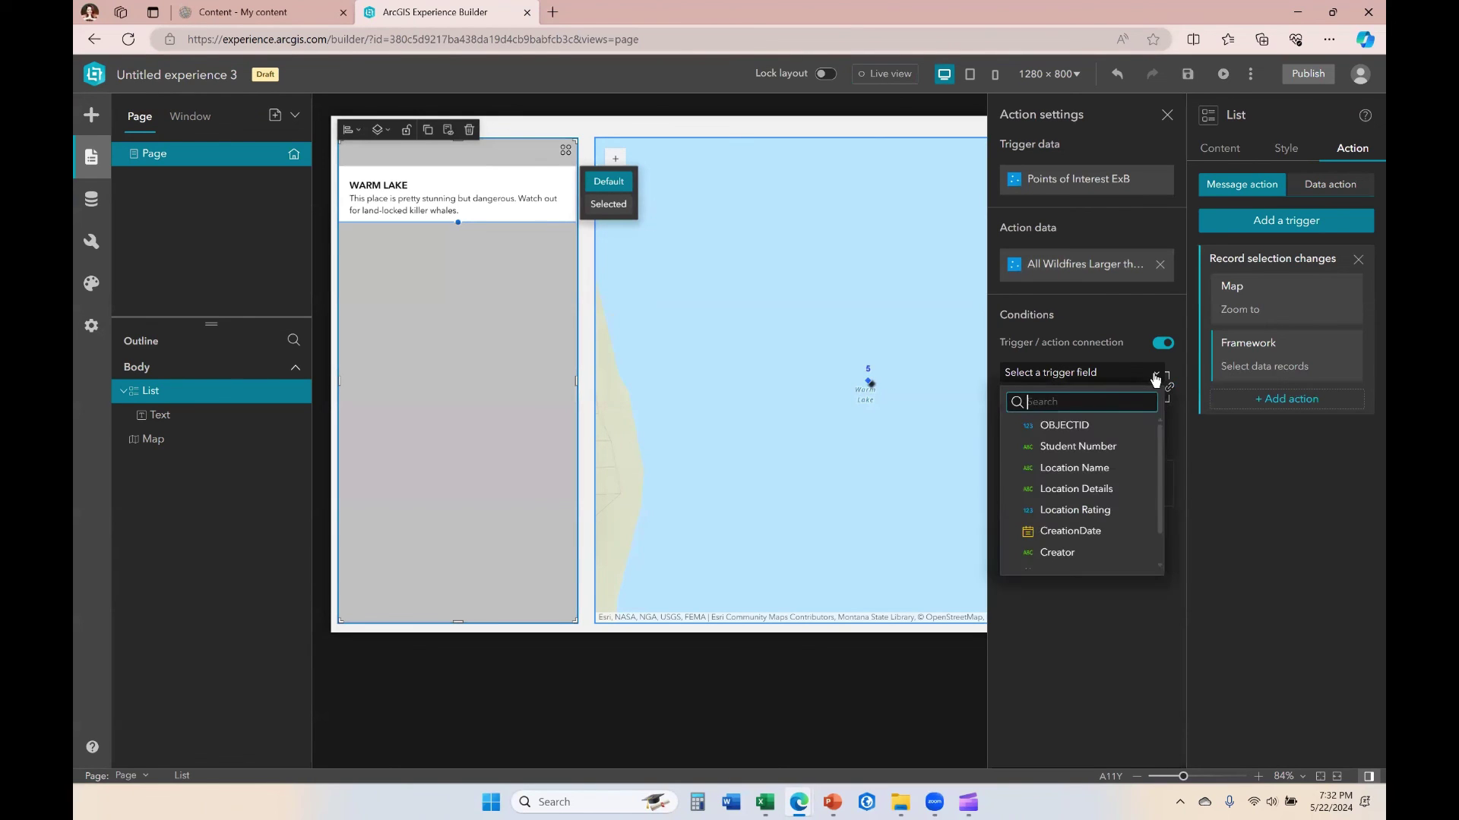
click(1094, 424)
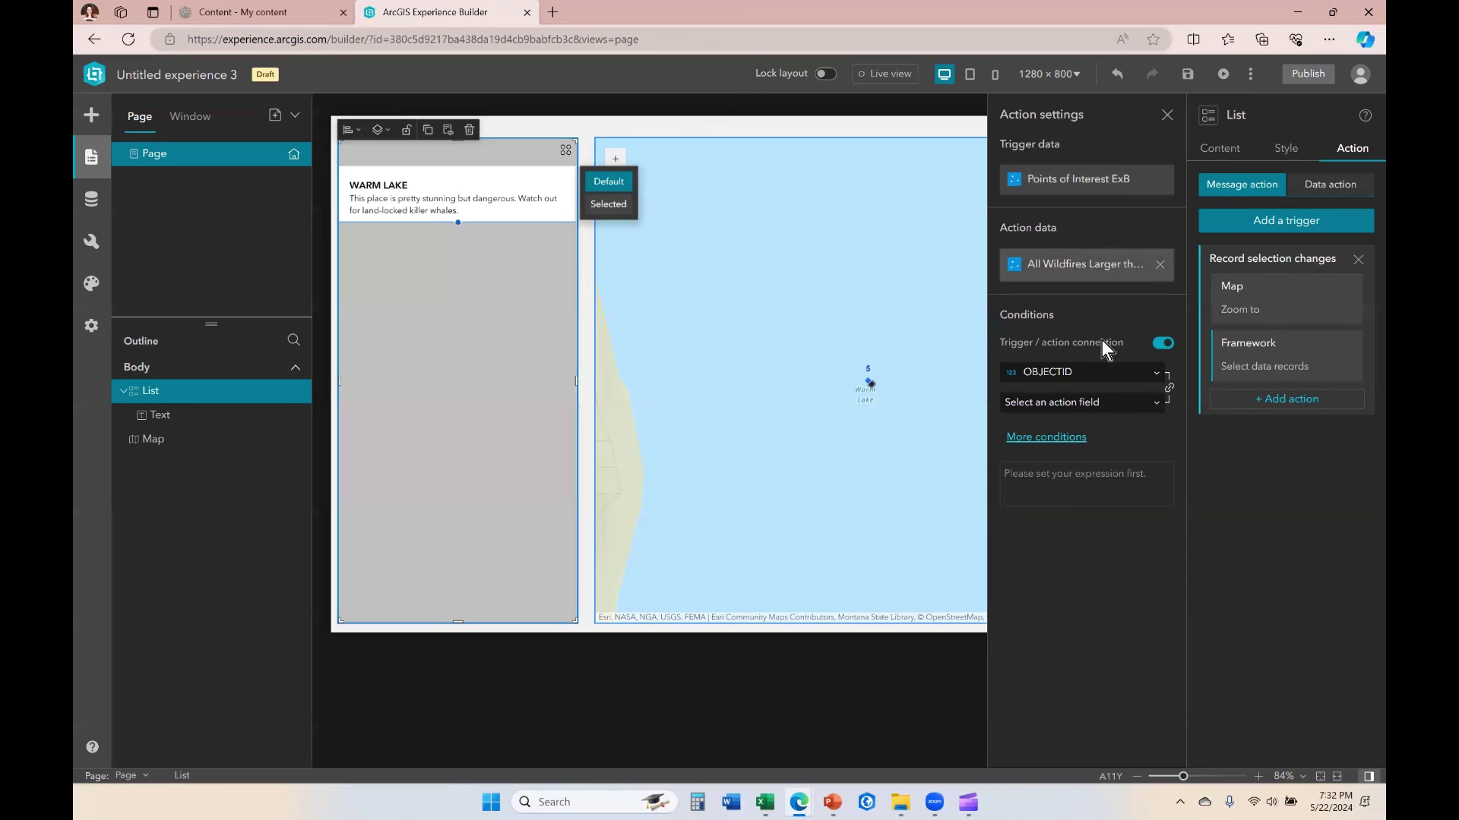
click(1154, 405)
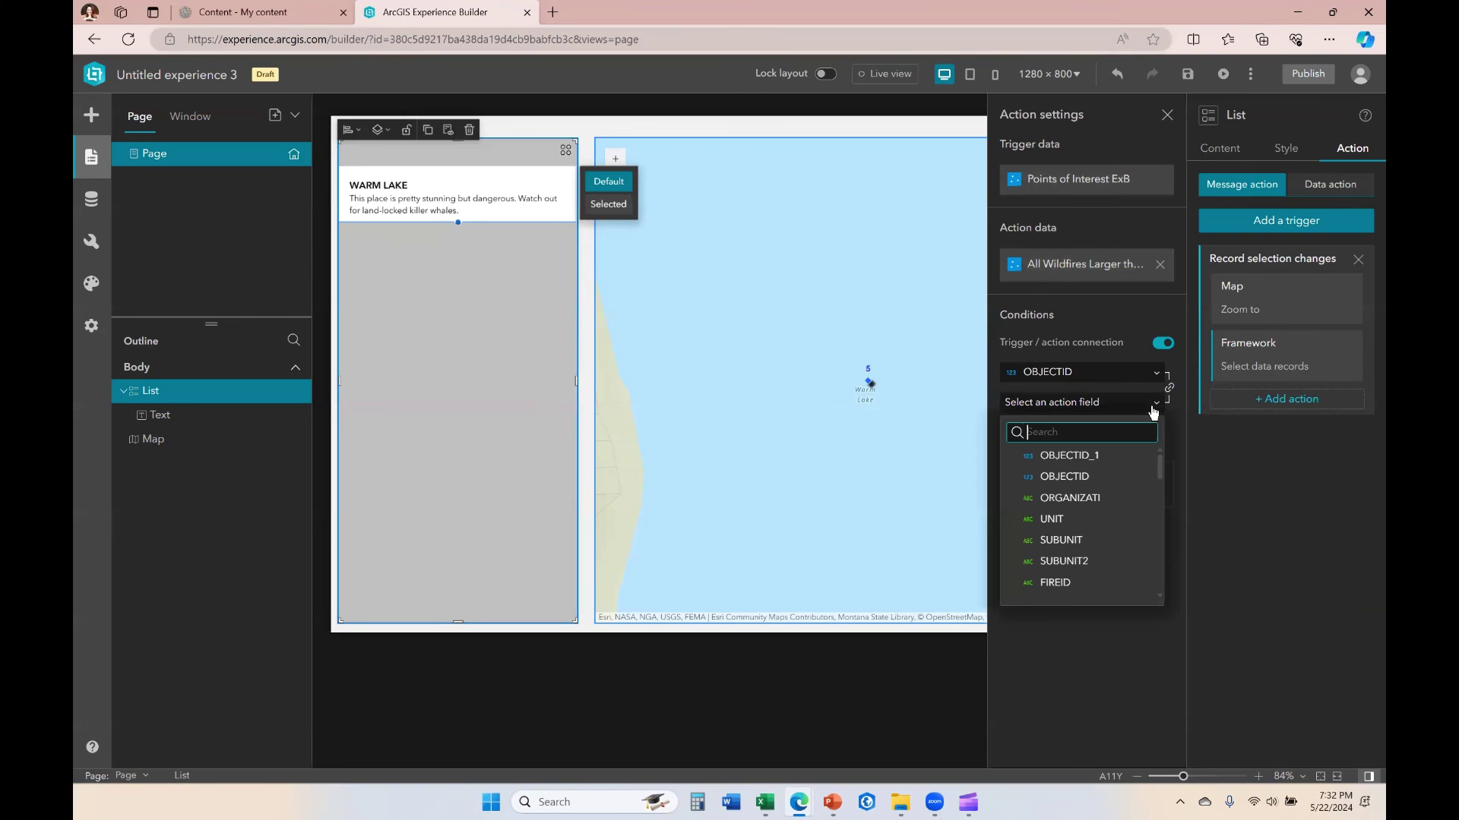
click(1088, 476)
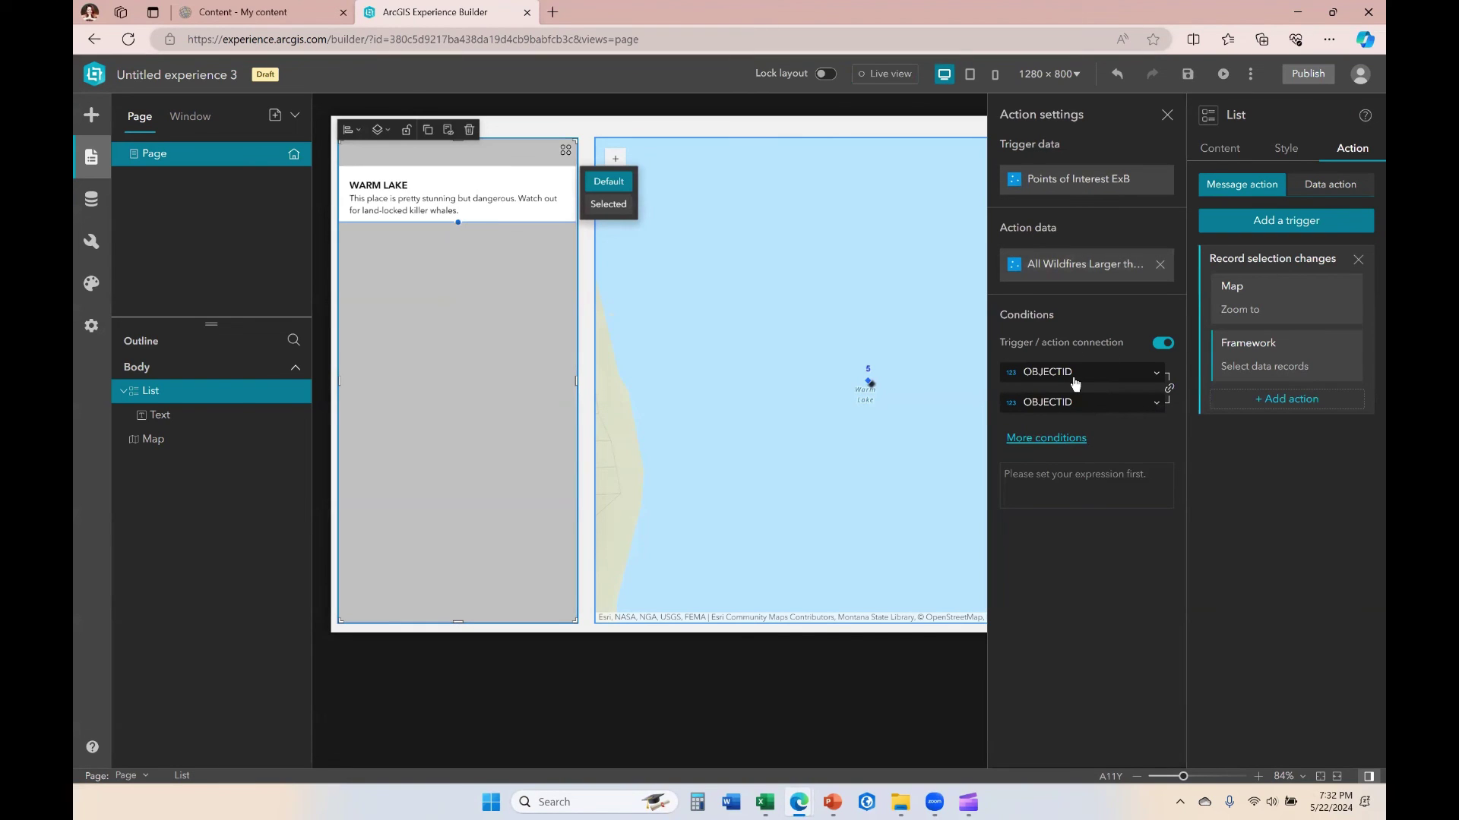